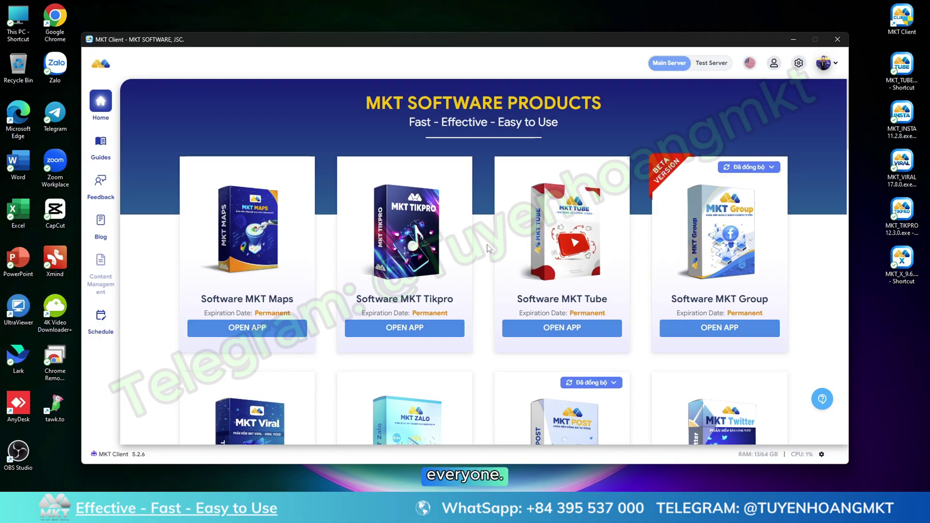
Scroll down the MKT Client product grid and launch Software MKT UID.
scroll(488, 249, "down", 1)
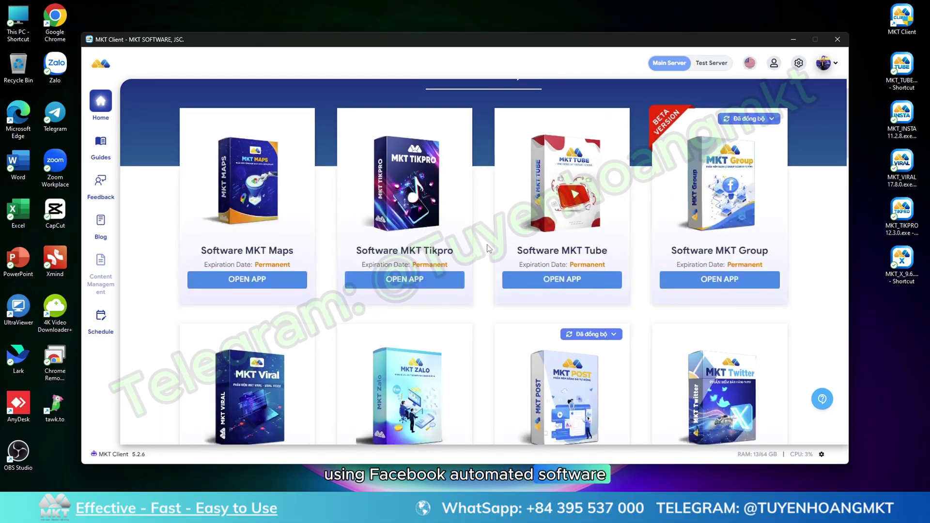
scroll(489, 249, "down", 1)
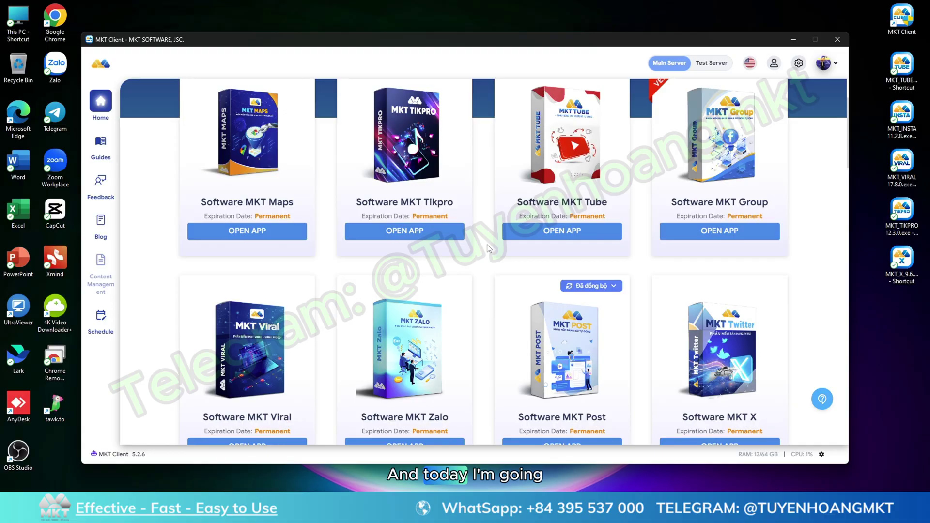
scroll(488, 249, "down", 1)
scroll(489, 249, "down", 3)
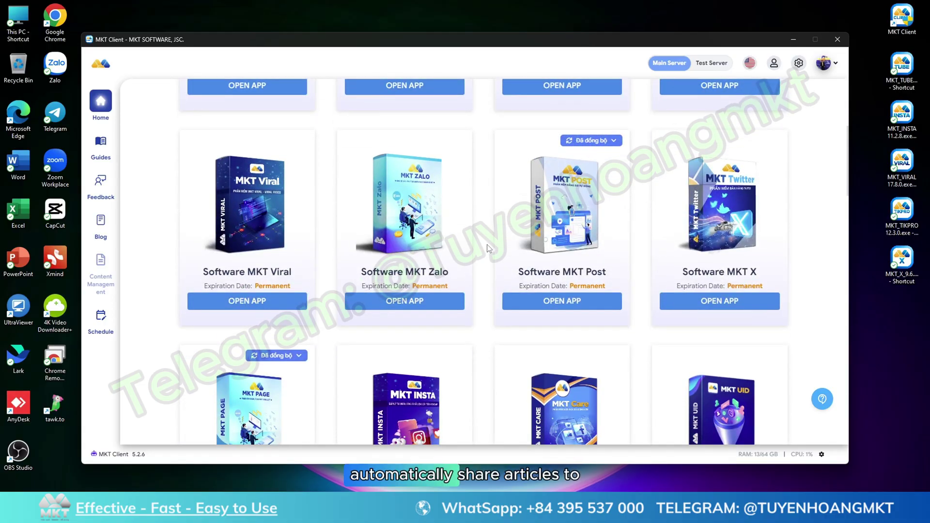
scroll(488, 248, "down", 4)
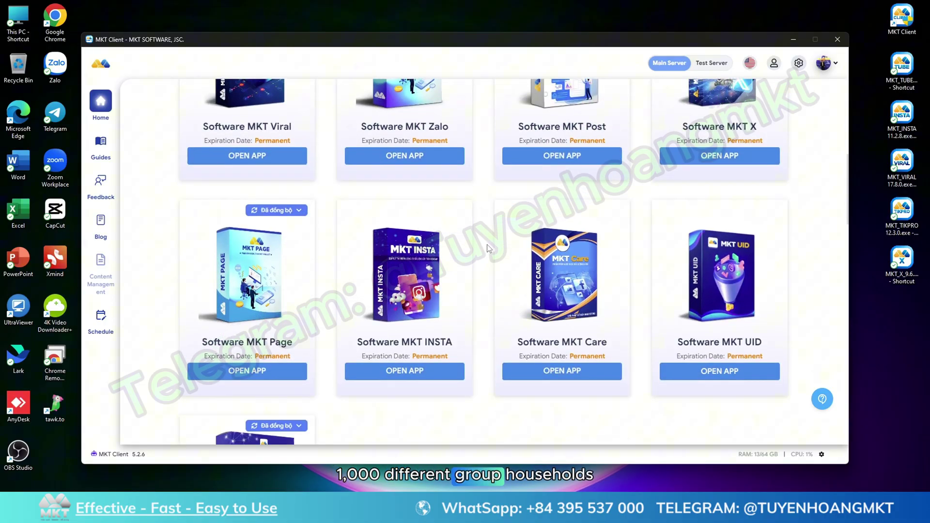
scroll(488, 249, "down", 1)
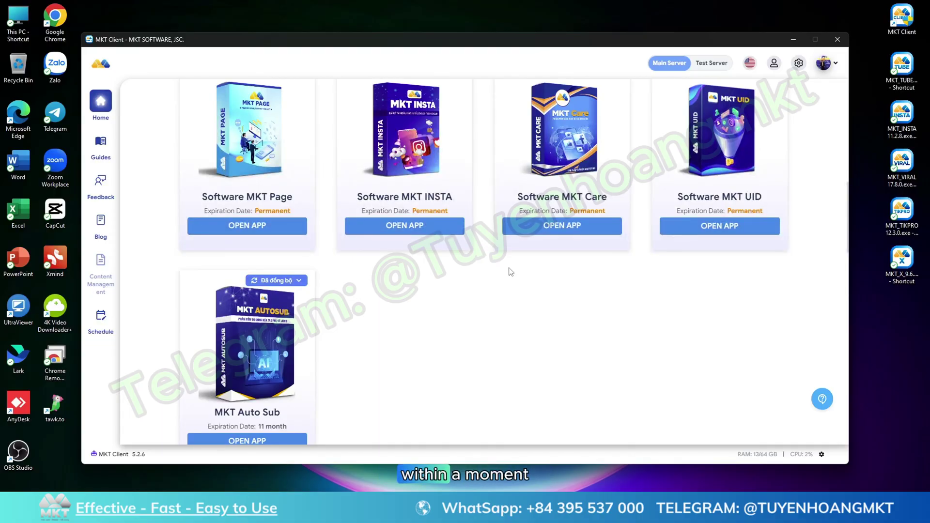
left_click(683, 232)
Also launch MKT Care, minimize MKT Client, and open Group Scanning Feature > Scan Group ID in MKT UID.
left_click(568, 233)
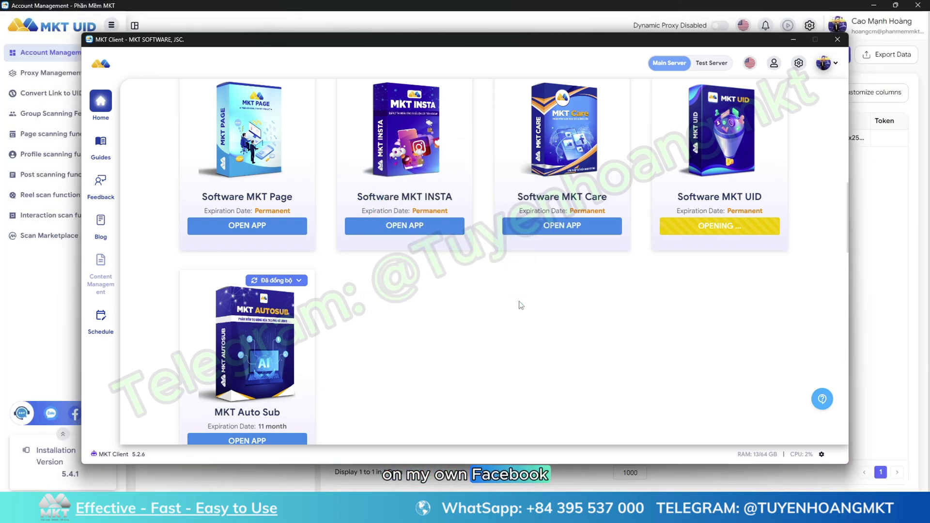
left_click(794, 40)
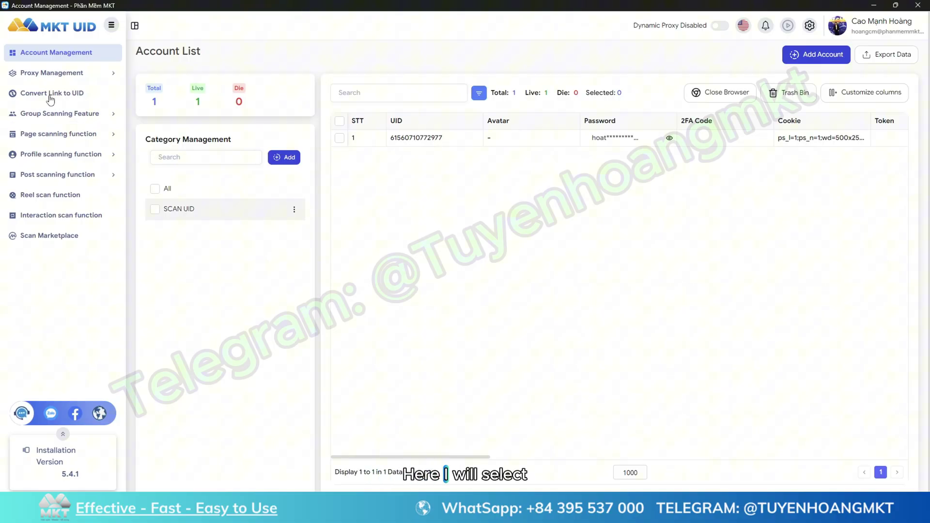
left_click(58, 114)
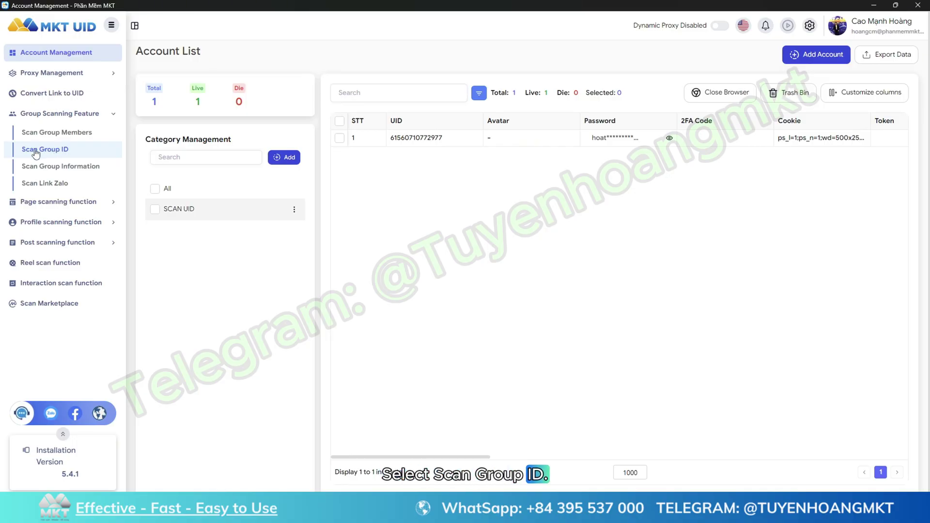
left_click(54, 151)
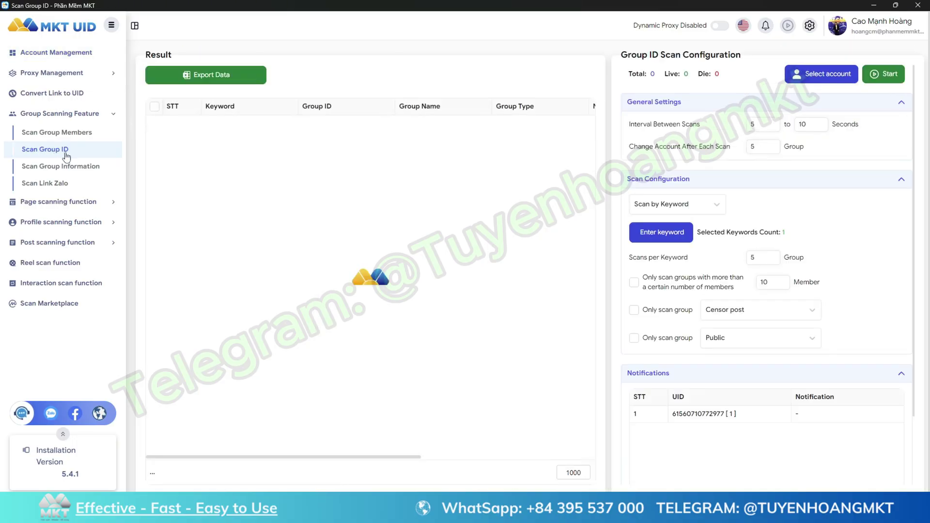
Replace the scan keywords with 'online casino thailand' and 'slots game thailand' on separate lines, then save.
left_click(655, 234)
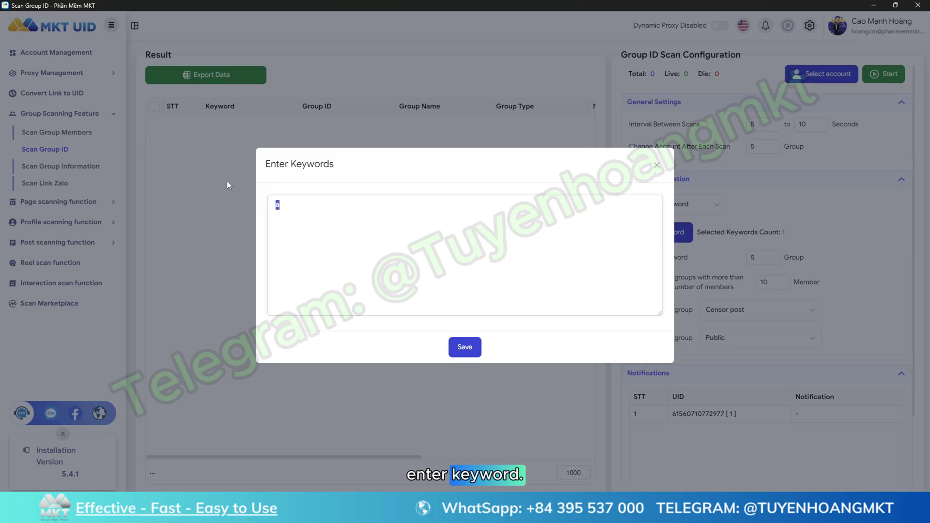
key("BackSpace")
type("online g")
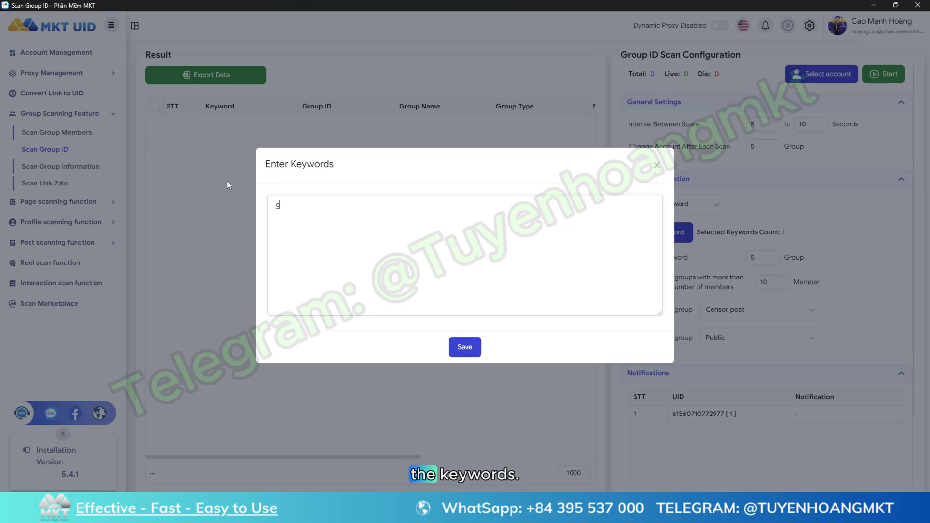
type("a")
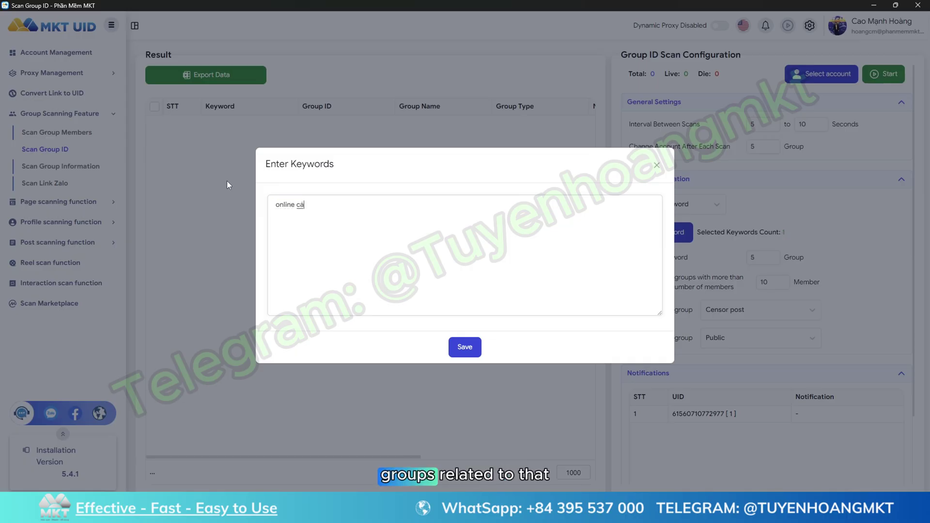
type("sino thailand")
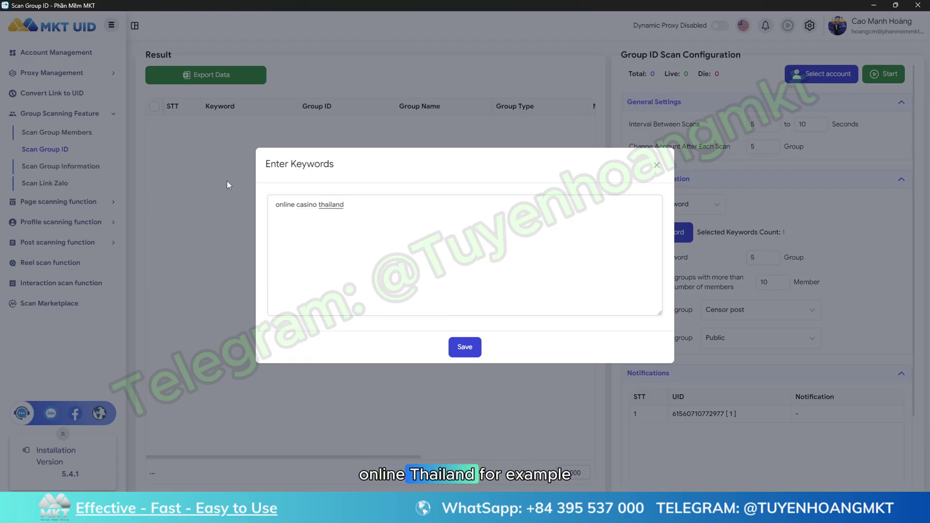
key("Return")
type("slots")
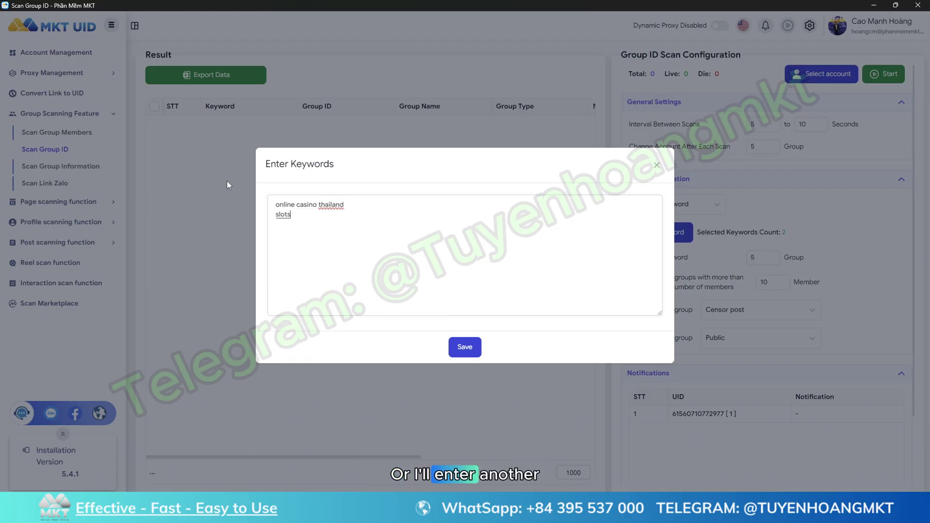
type(" game tha")
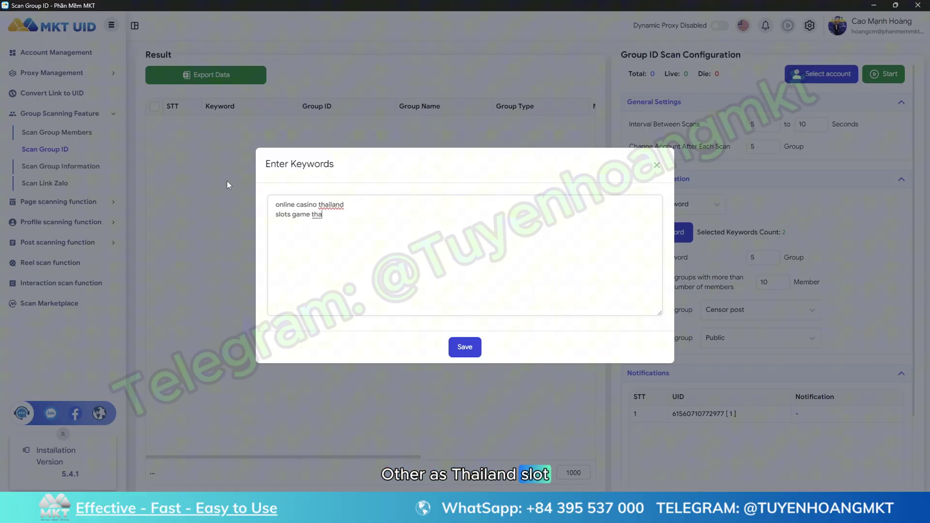
type("iland")
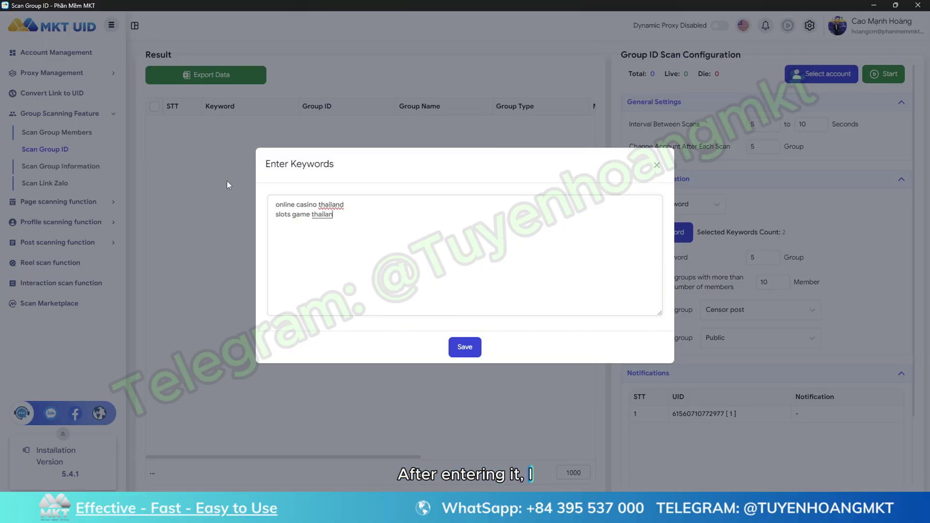
left_click(466, 347)
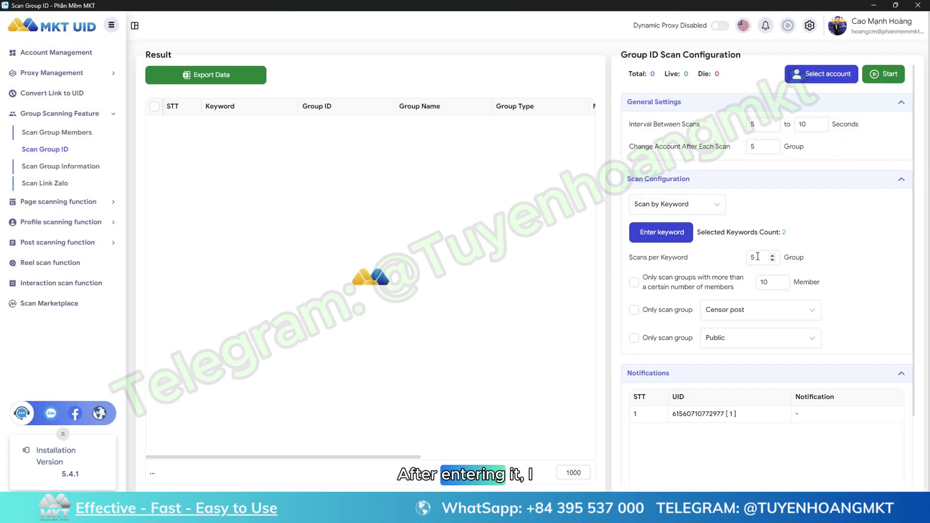
Set 100 scans per keyword, limit to groups that do not censor posts, and keep Public.
type("00")
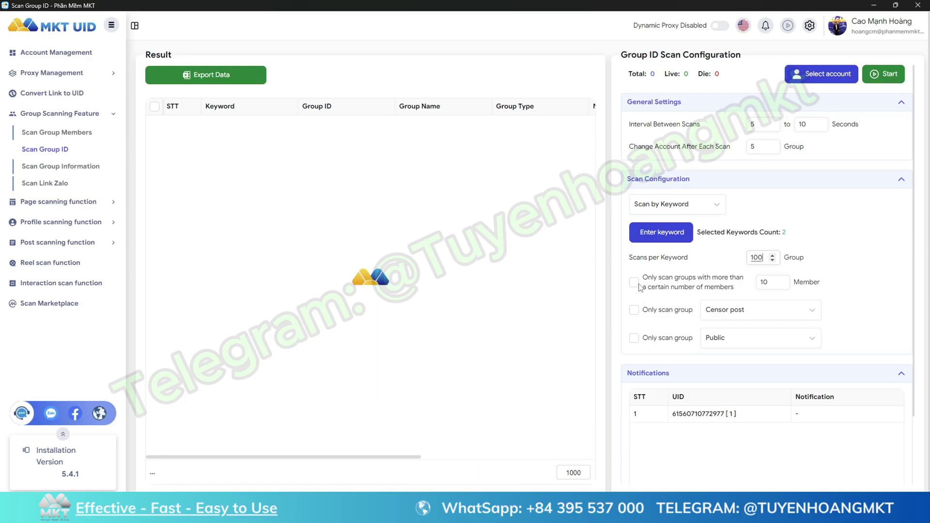
key("Tab")
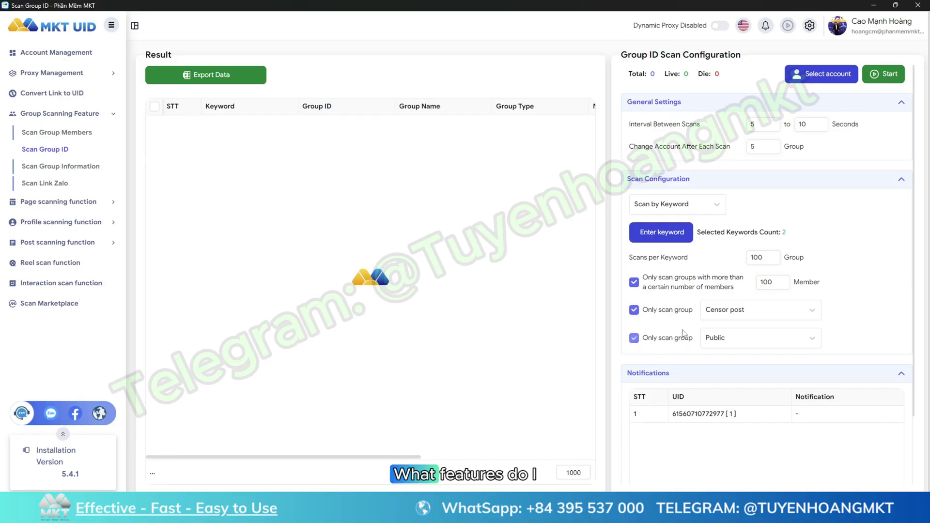
left_click(737, 315)
left_click(726, 355)
left_click(745, 341)
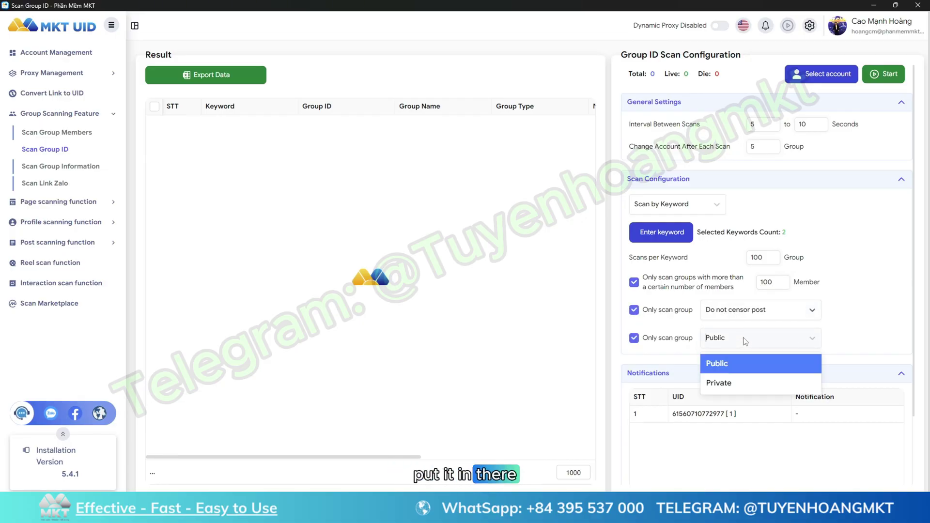
left_click(720, 366)
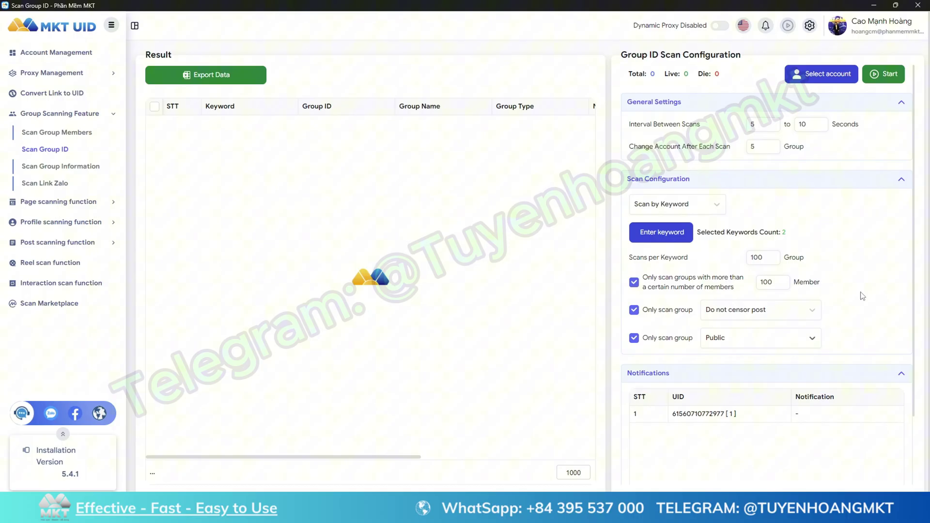
Choose the live account for scanning, run the group ID scan, and review the 200 results.
left_click(810, 83)
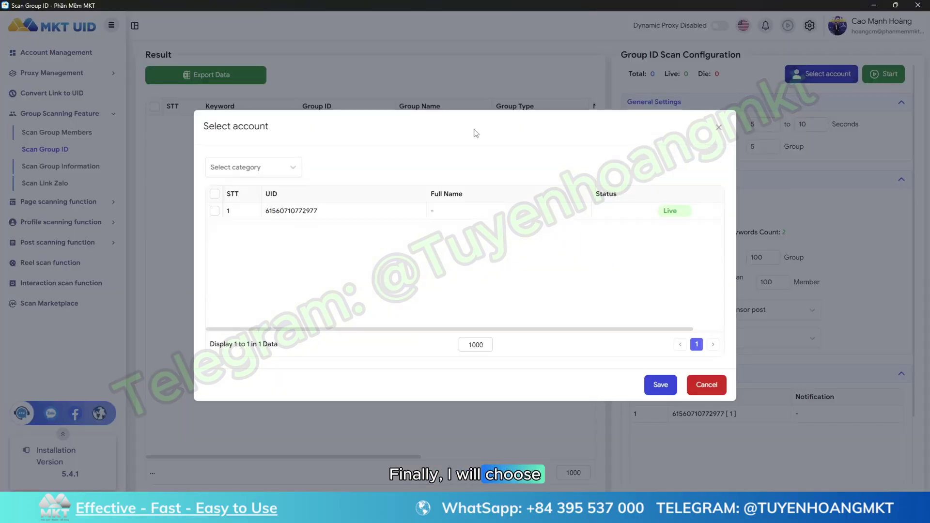
left_click(215, 211)
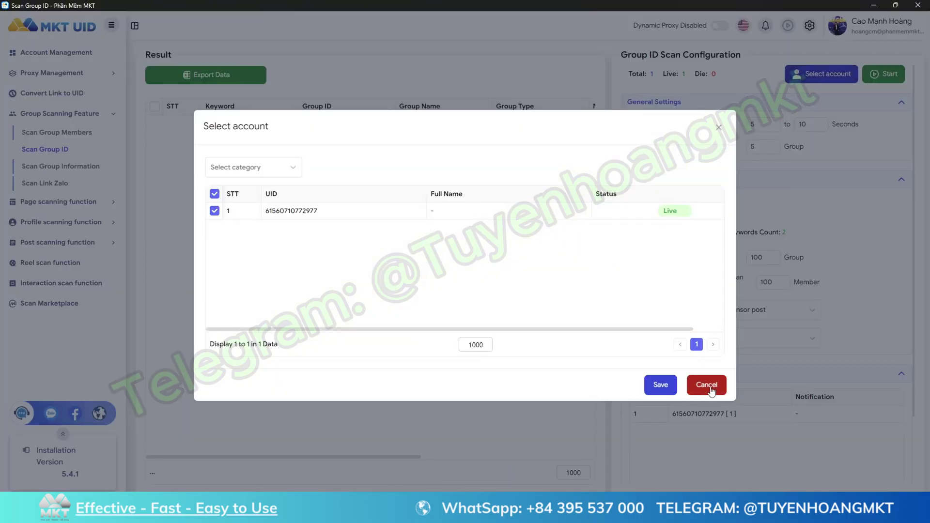
left_click(661, 386)
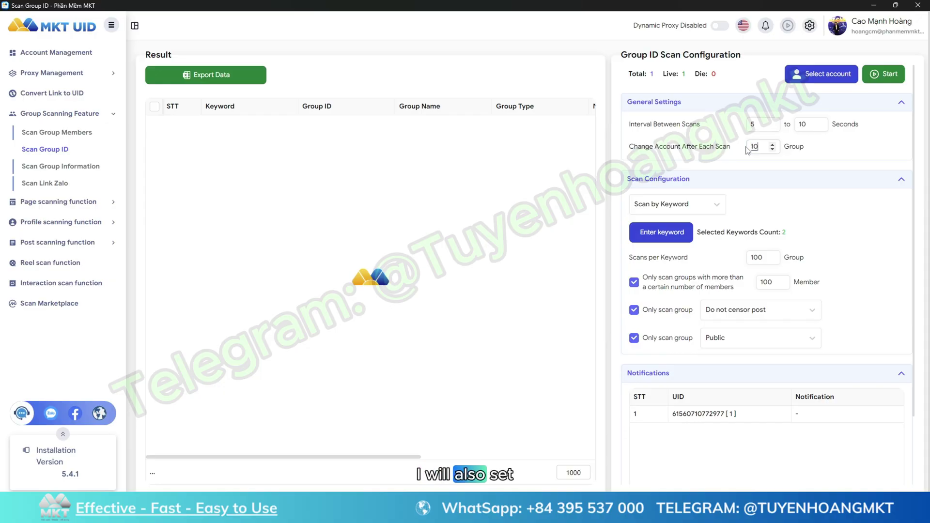
left_click(883, 74)
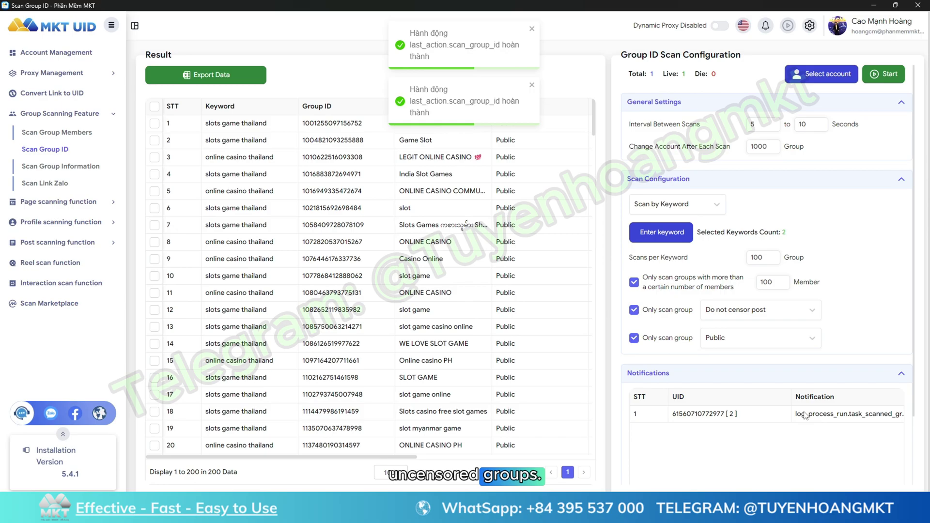
scroll(416, 255, "down", 20)
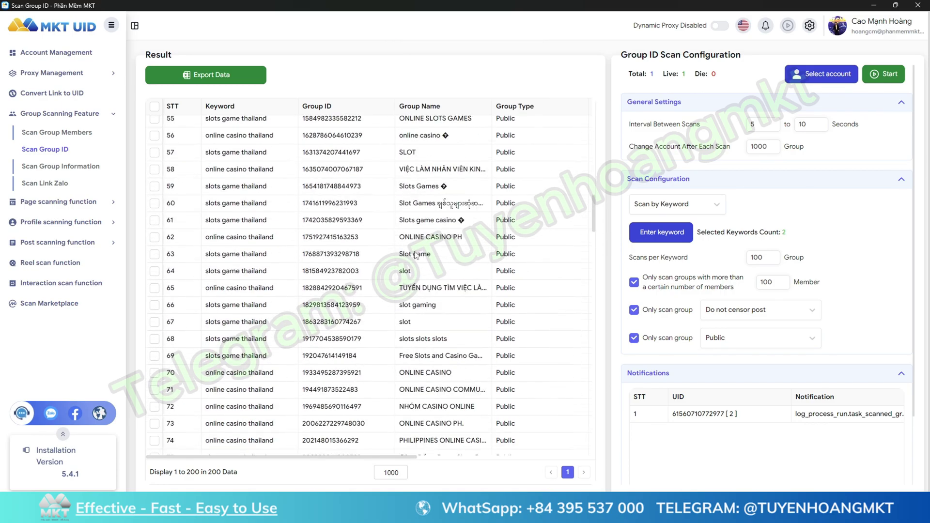
scroll(415, 256, "down", 20)
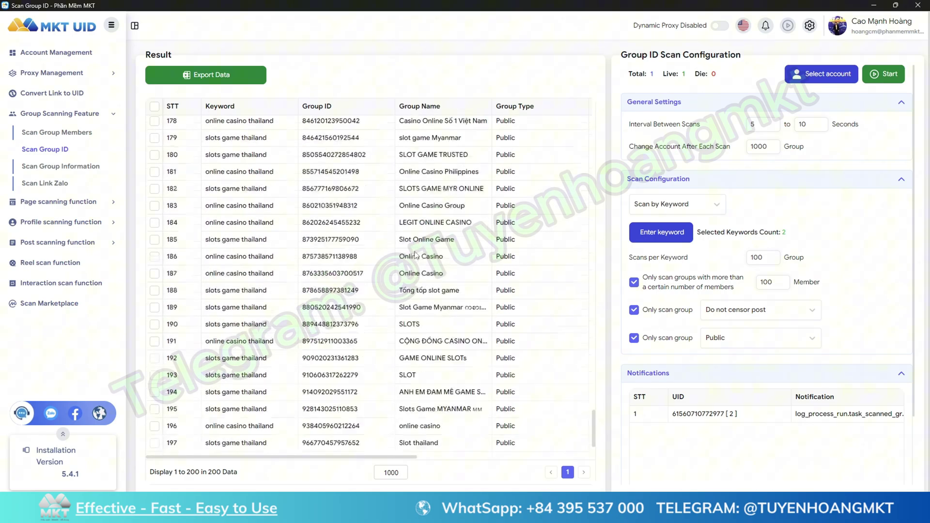
Select all scanned group rows and export them to an Excel file.
left_click(156, 107)
left_click(207, 87)
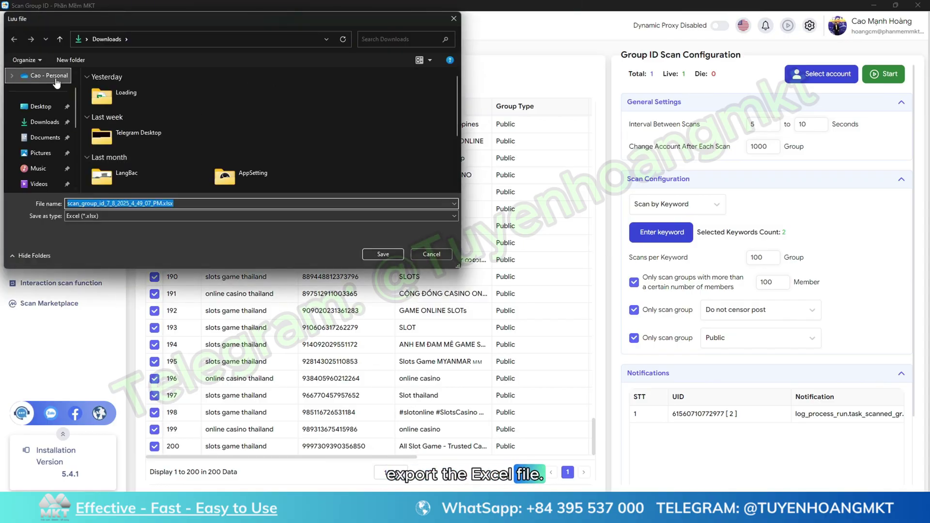
left_click(383, 253)
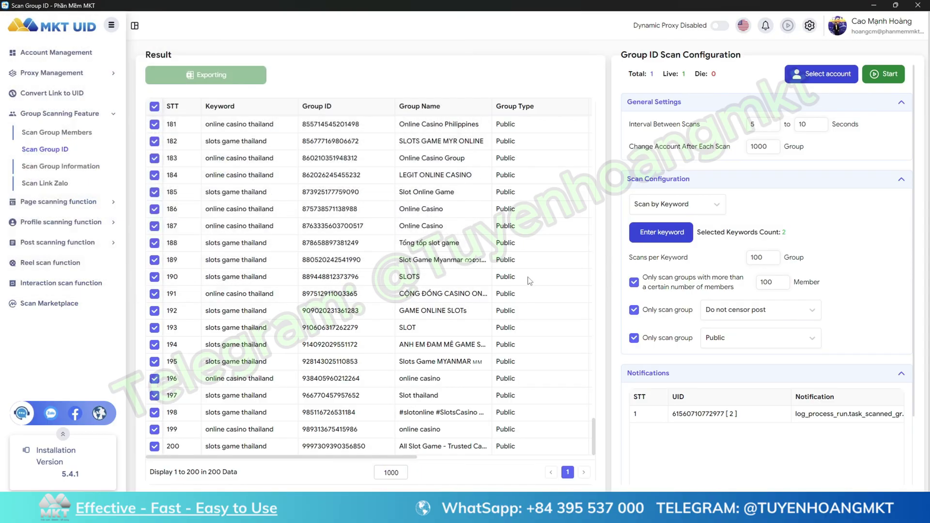
Open scan_group_id_7_8_2025_4_49_07_PM.xlsx from the Downloads folder in Excel.
key("super+e")
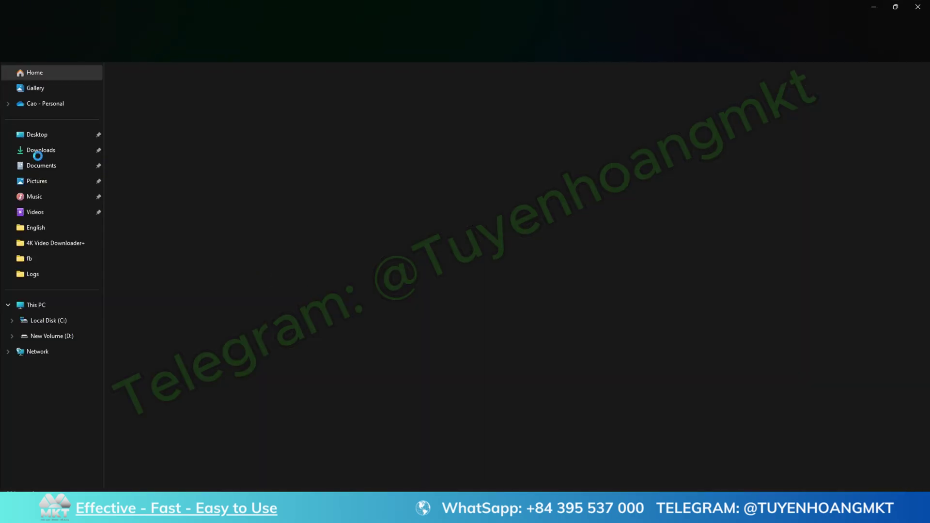
left_click(36, 150)
left_click(401, 86)
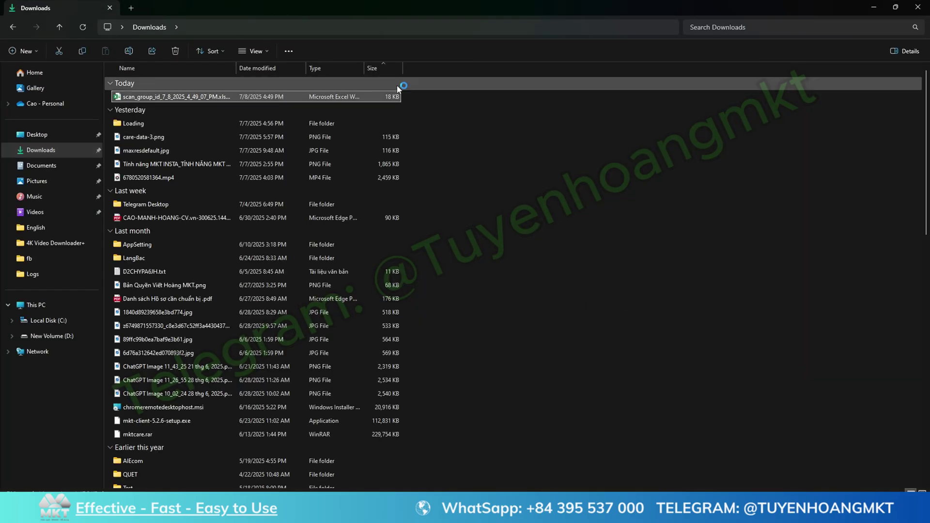
left_click(874, 8)
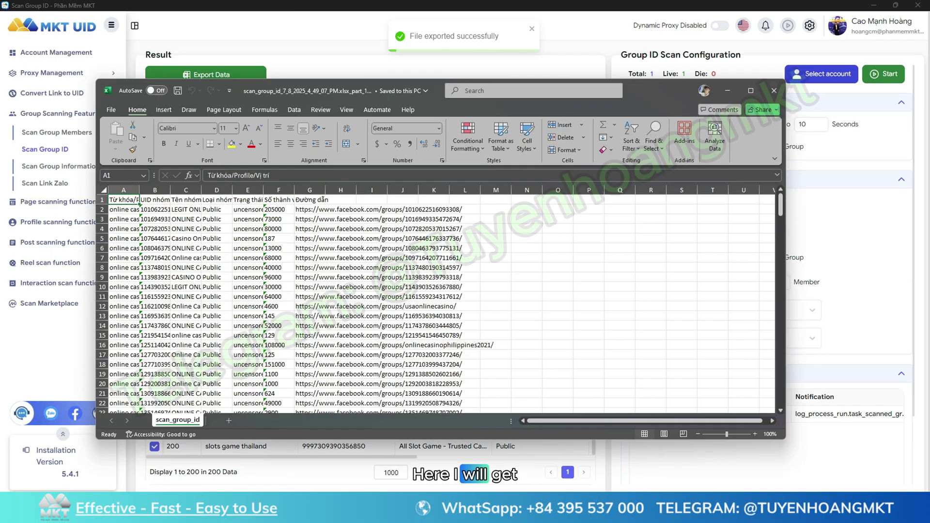
Maximize Excel and widen columns A–C to show keywords, full UIDs and group names.
left_click(749, 91)
double_click(75, 111)
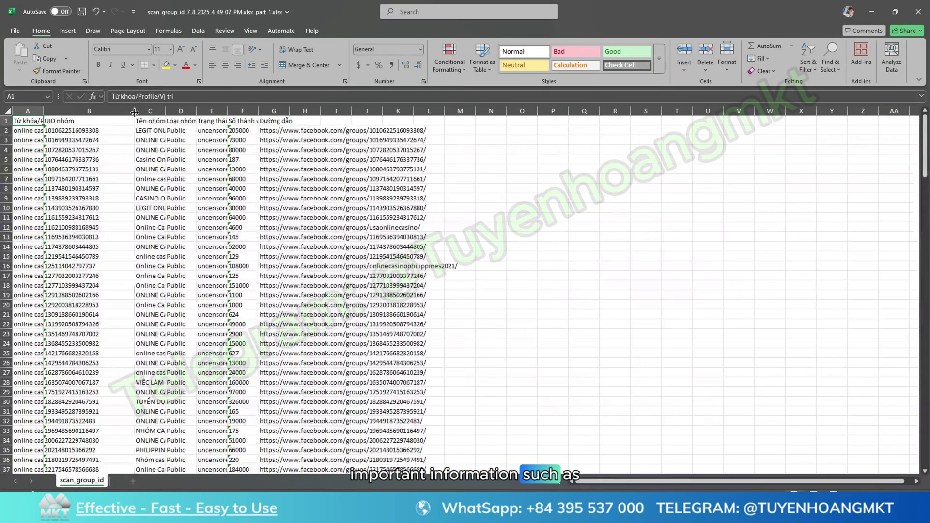
left_click_drag(165, 111, 238, 113)
double_click(43, 111)
scroll(63, 184, "down", 20)
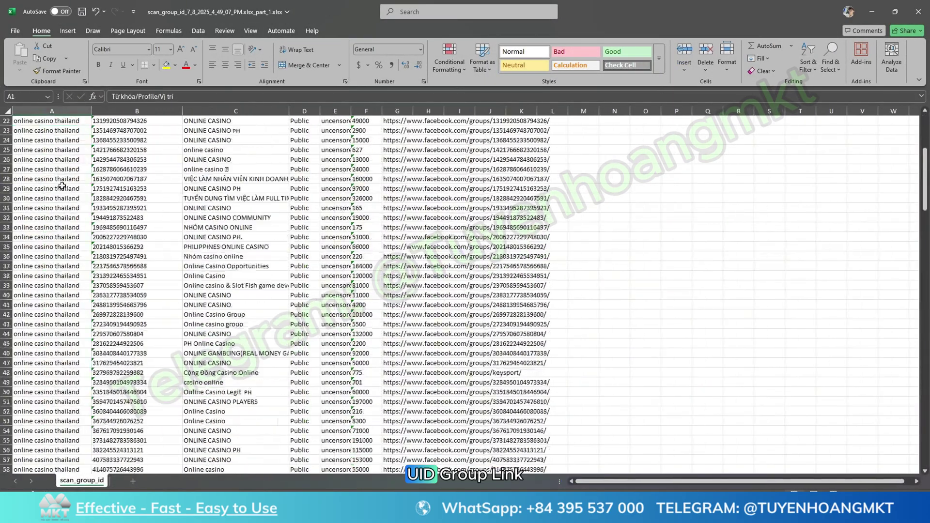
scroll(70, 194, "down", 20)
Copy every group UID in column B and bring MKT Client back to the front.
left_click(137, 111)
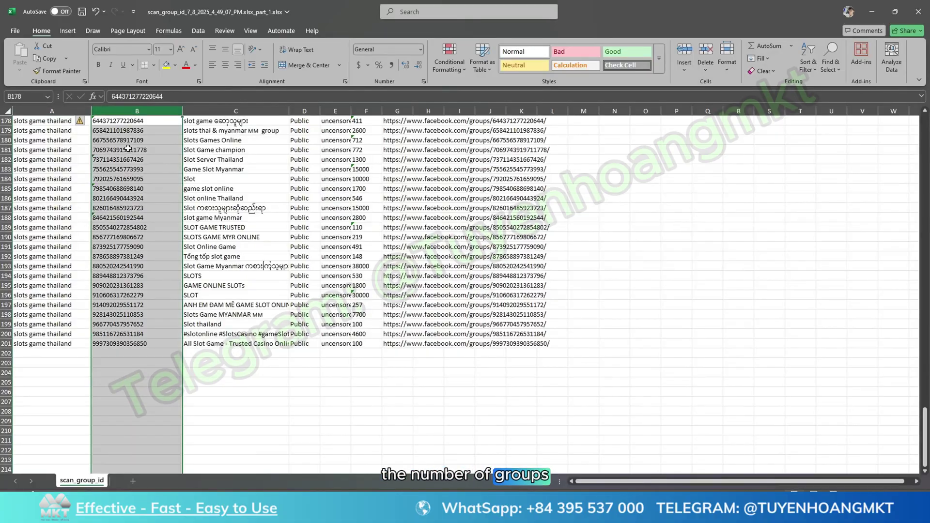
right_click(103, 161)
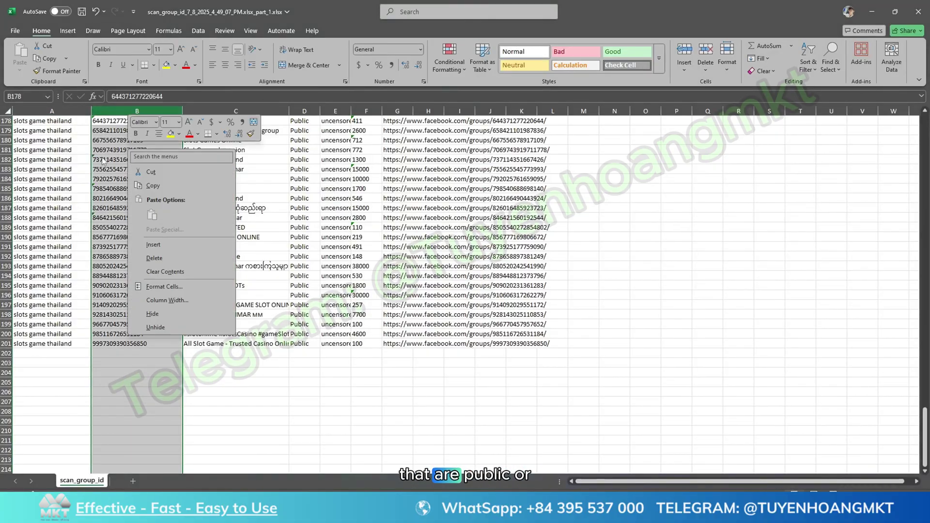
left_click(159, 187)
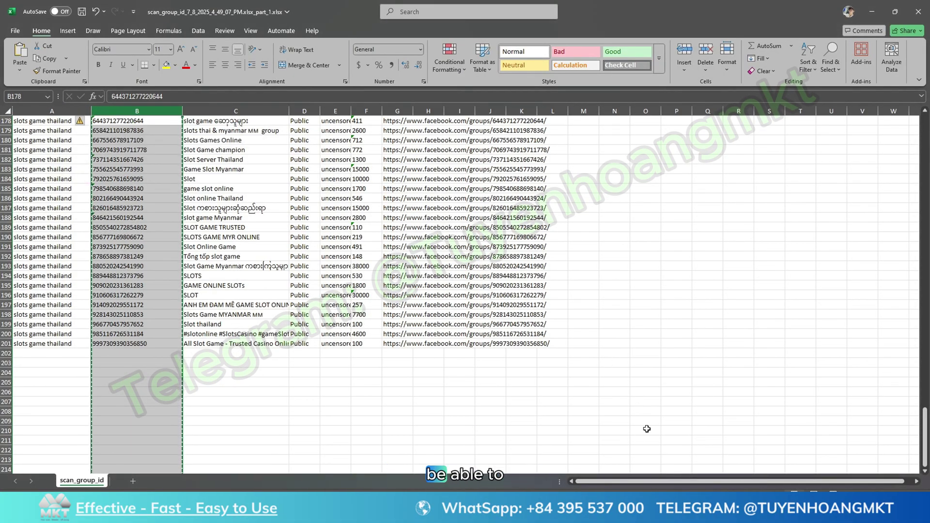
left_click(627, 453)
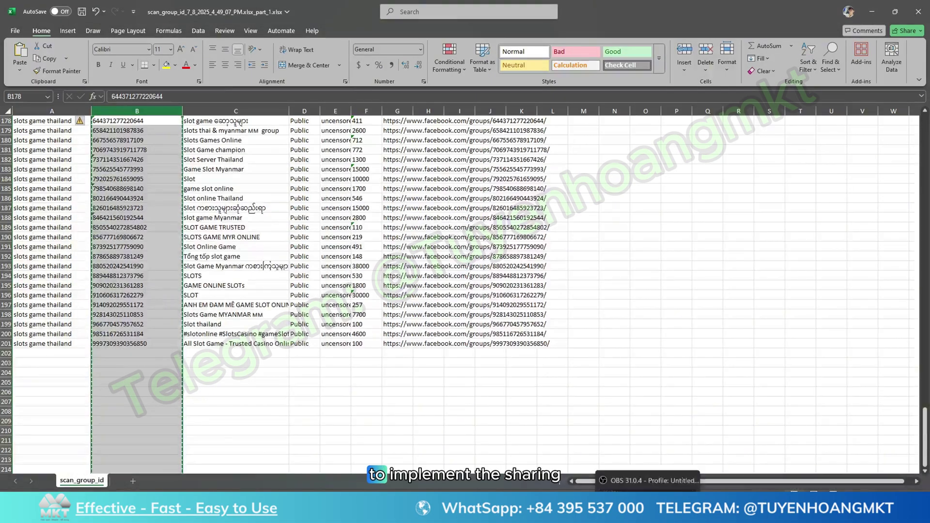
left_click(627, 453)
Launch MKT Care from MKT Client and let its list of 1,012 live accounts load.
left_click(564, 228)
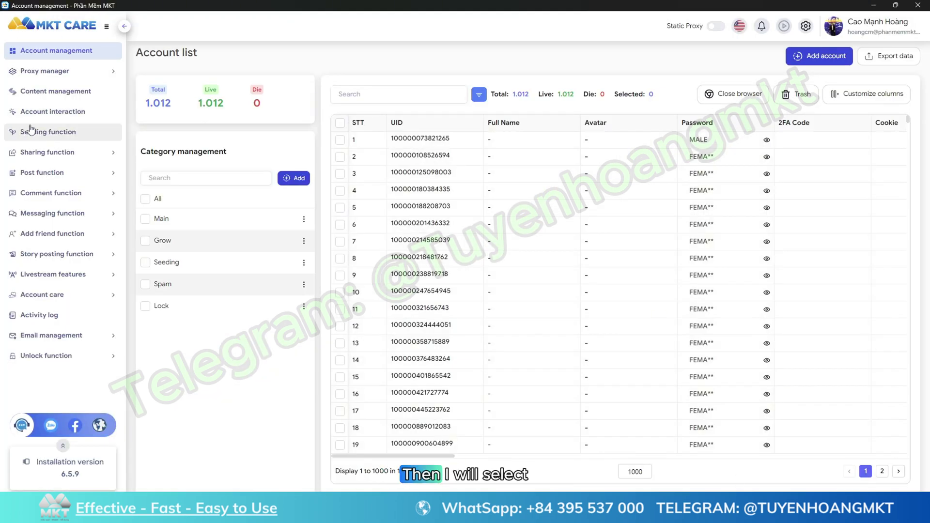
Open Sharing function > Share post and set Share about to Group, by group ID.
left_click(50, 159)
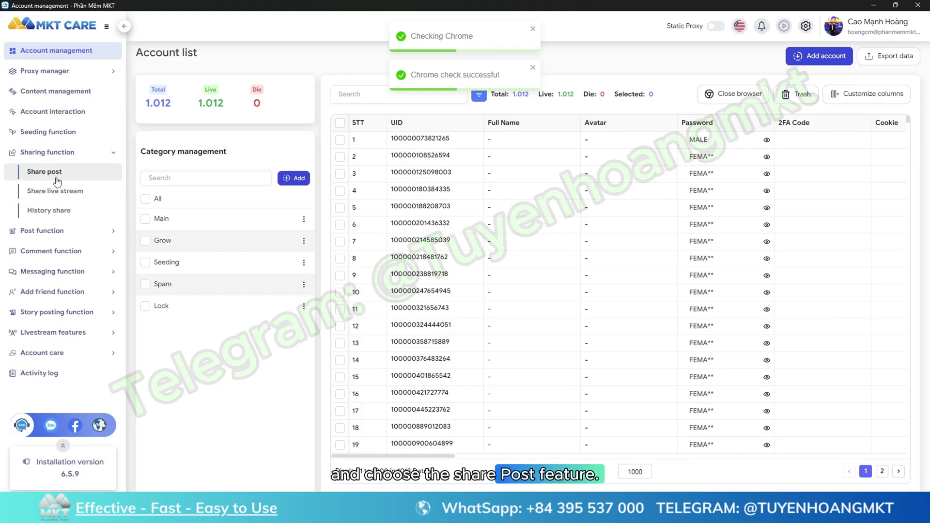
left_click(54, 175)
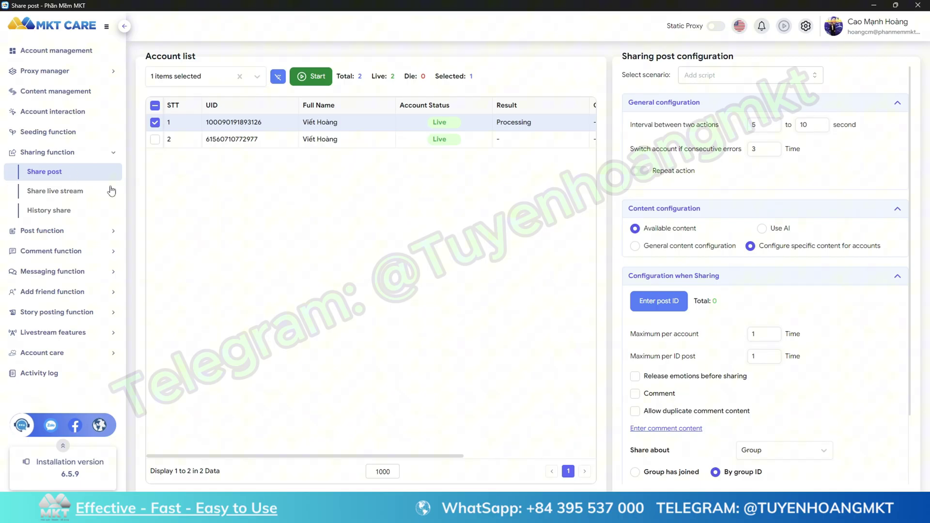
scroll(851, 291, "down", 3)
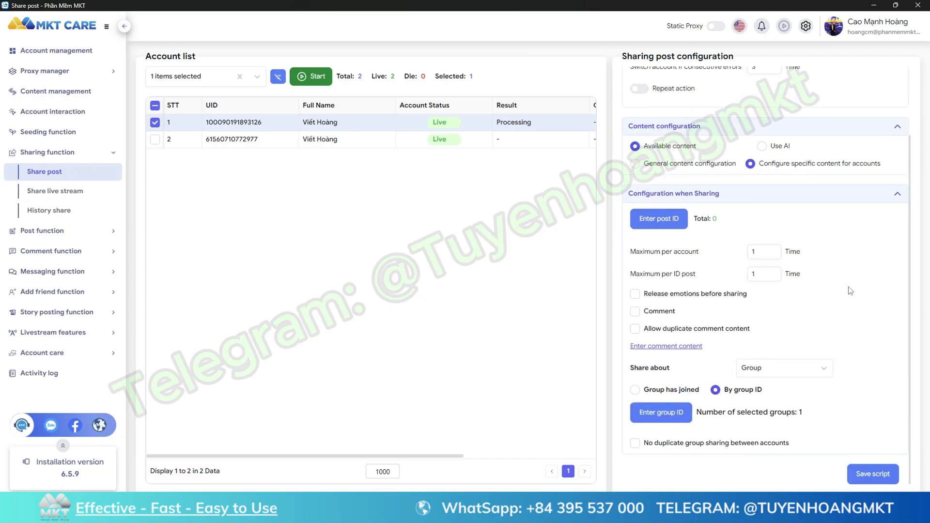
left_click(775, 370)
left_click(763, 433)
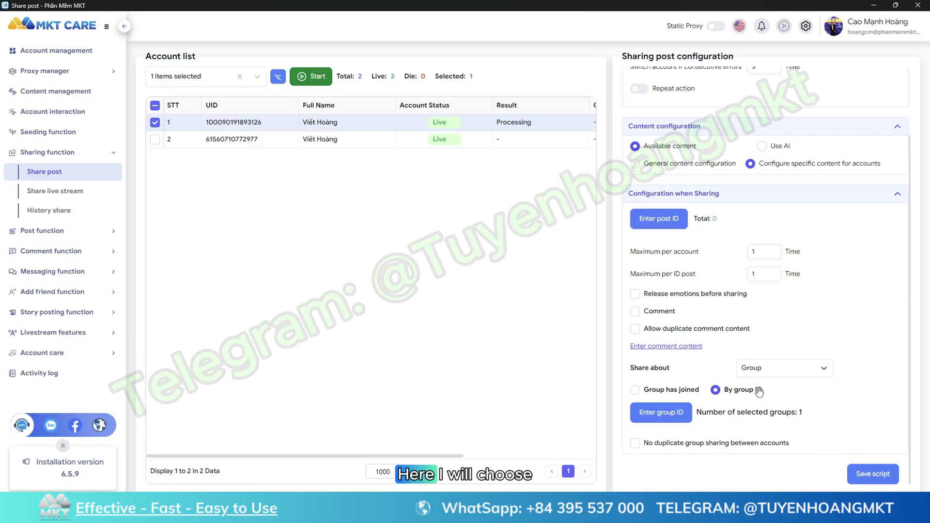
Replace the group UID list with the 200 pasted IDs, remove the 'UID nhóm' header line, and save.
left_click(672, 413)
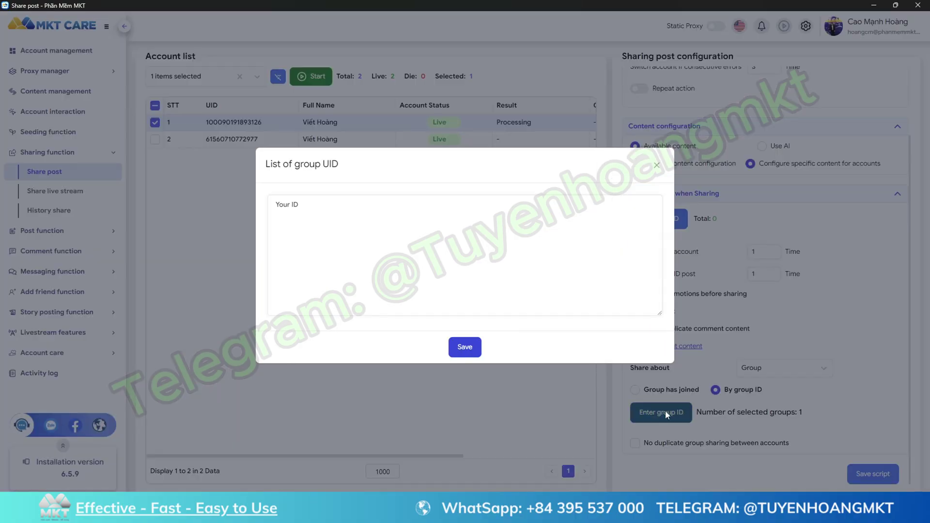
left_click(370, 210)
key("ctrl+a")
key("BackSpace")
key("ctrl+v")
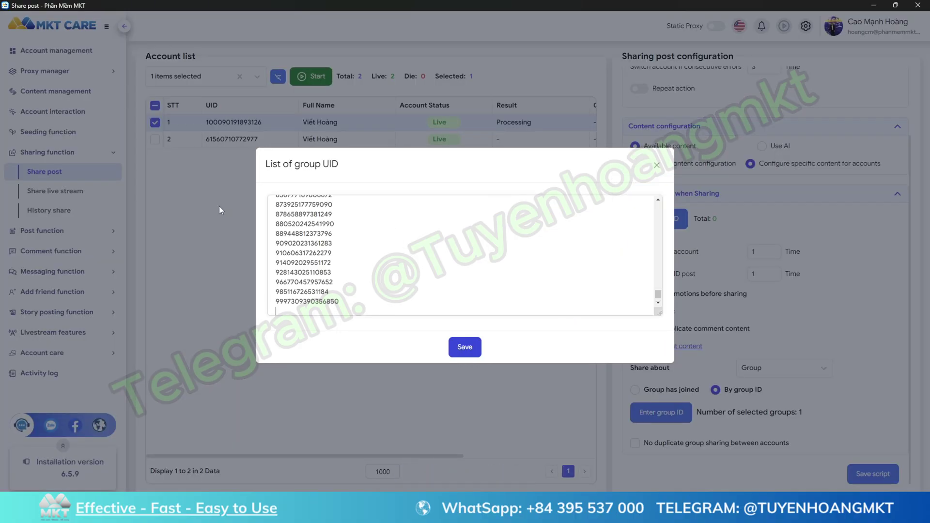
scroll(360, 255, "up", 15)
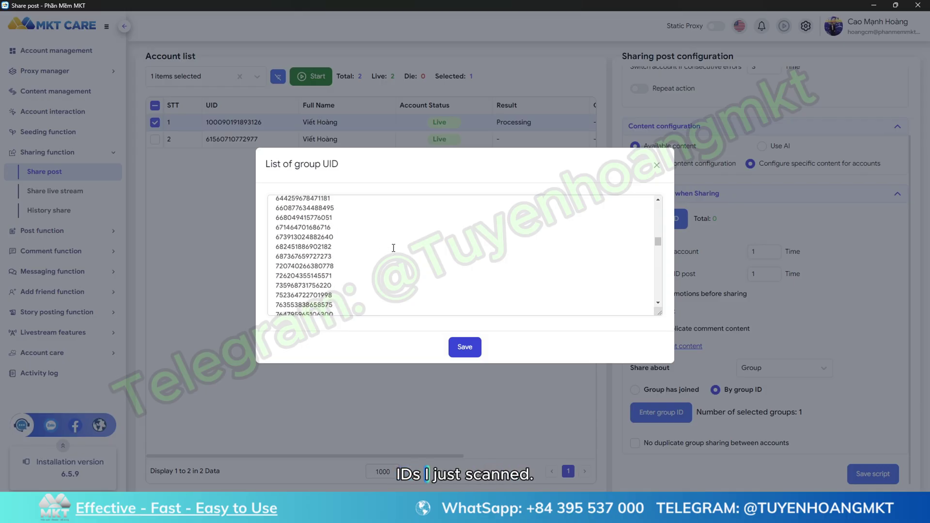
scroll(393, 248, "up", 3)
left_click_drag(301, 205, 276, 205)
key("BackSpace")
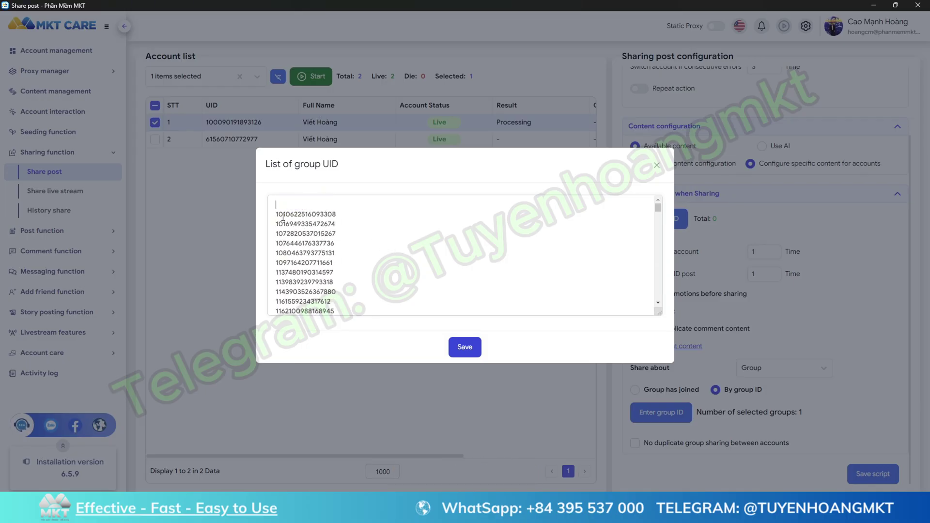
key("BackSpace")
left_click(465, 347)
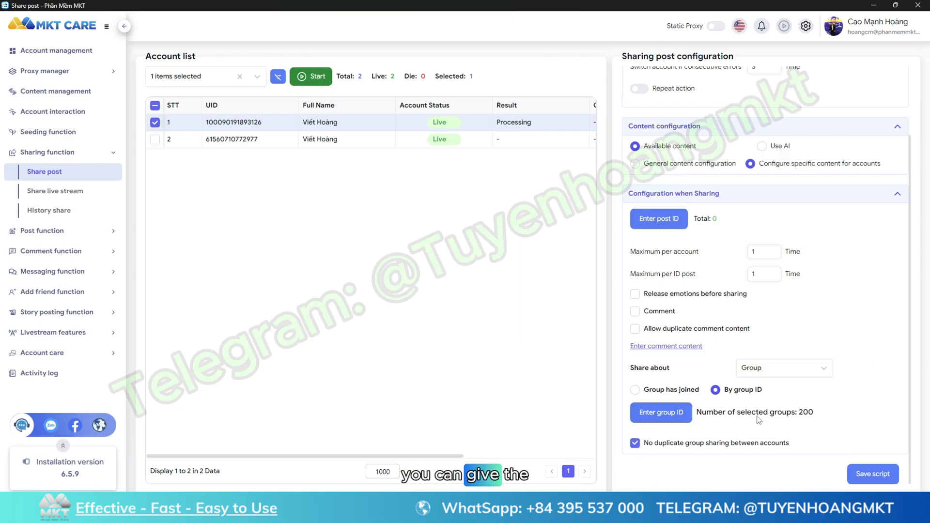
Enable the Wow reaction and commenting with duplicate comment content allowed, and save the comment content.
left_click(635, 295)
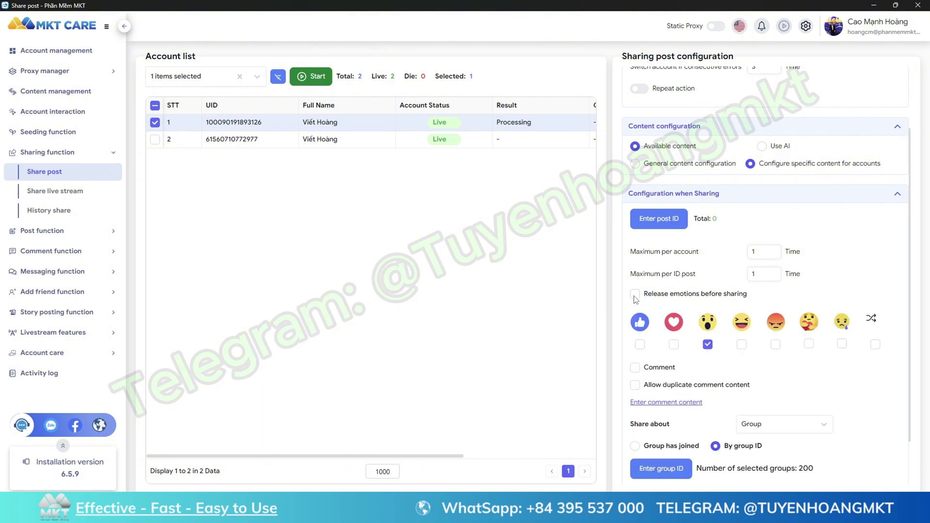
left_click(638, 369)
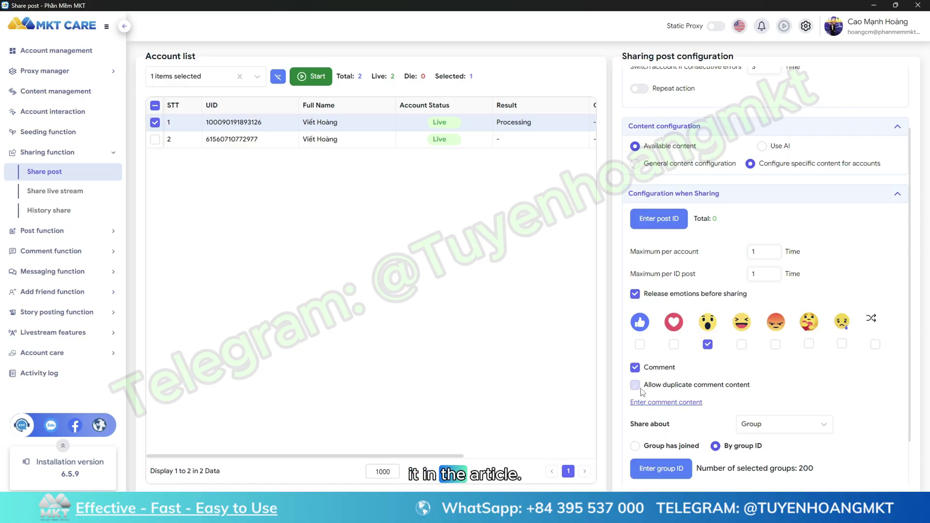
left_click(638, 387)
left_click(665, 403)
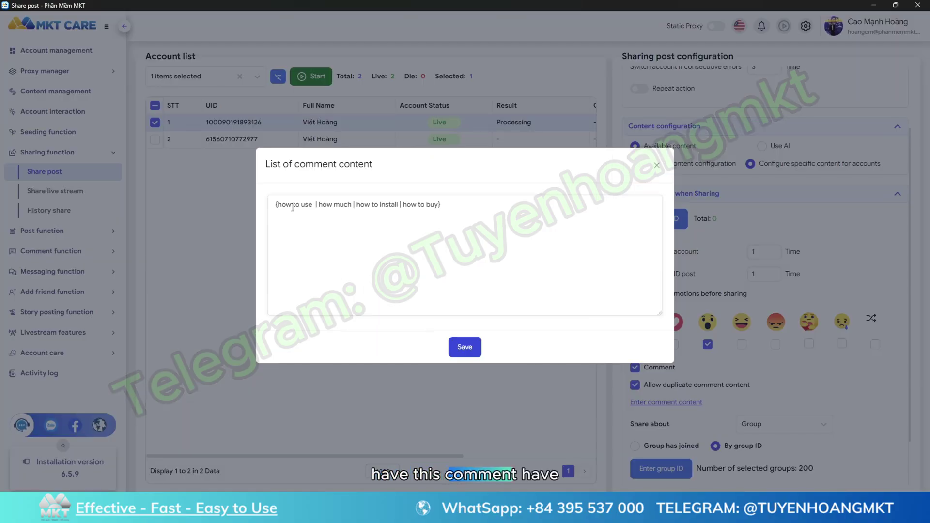
left_click_drag(275, 204, 482, 203)
left_click(452, 213)
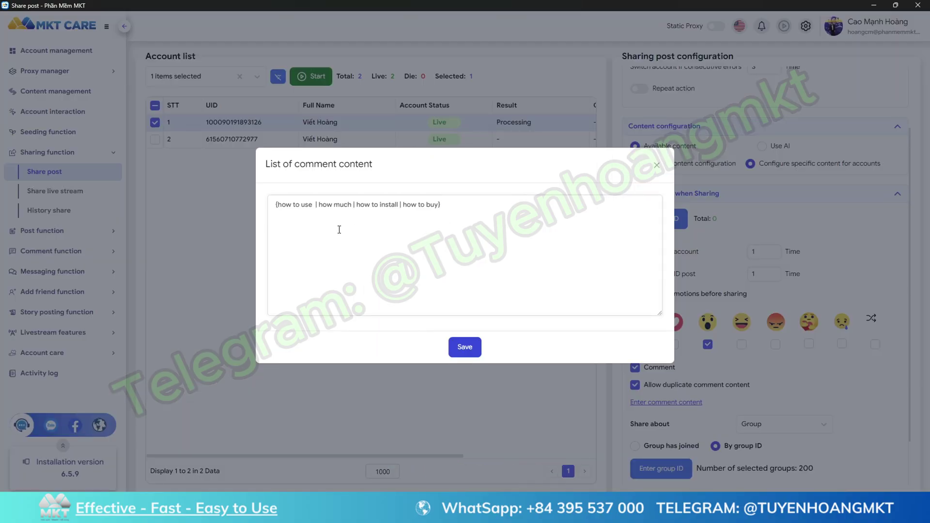
left_click(465, 346)
Bring up the empty List of UID posts, then find the Marketing Tool post in Chrome.
scroll(845, 376, "down", 2)
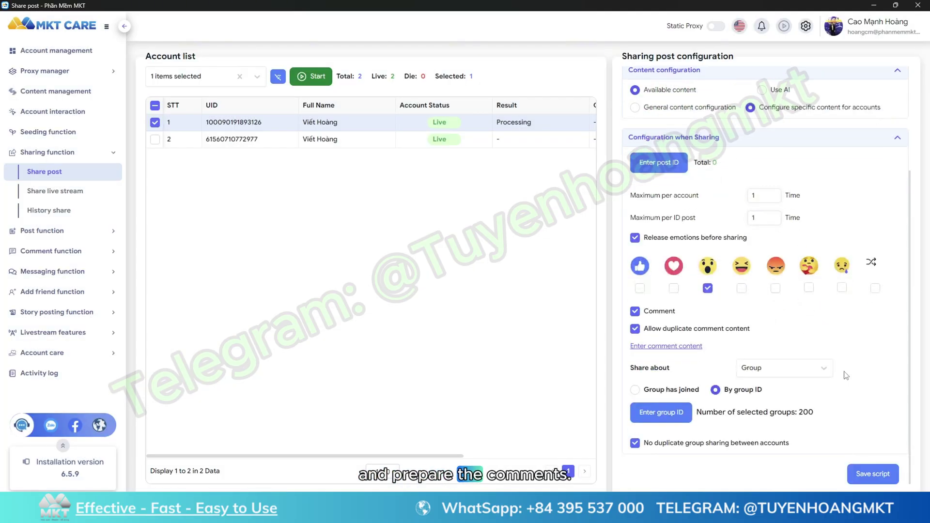
scroll(845, 376, "up", 1)
scroll(756, 348, "up", 1)
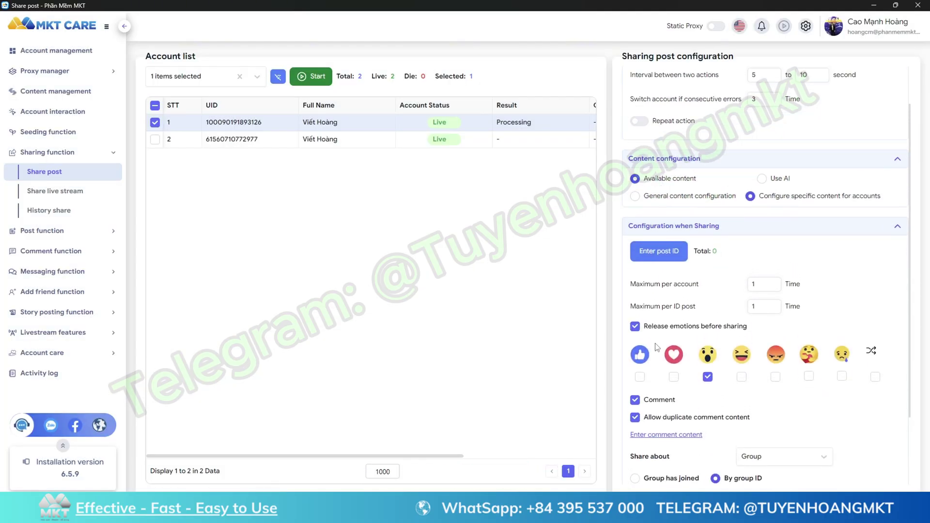
left_click(659, 259)
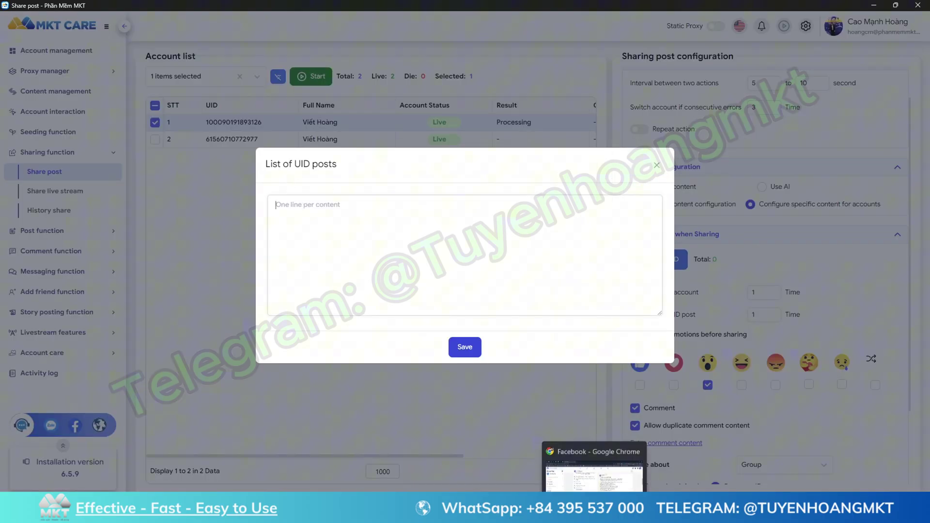
left_click(595, 465)
scroll(234, 177, "down", 8)
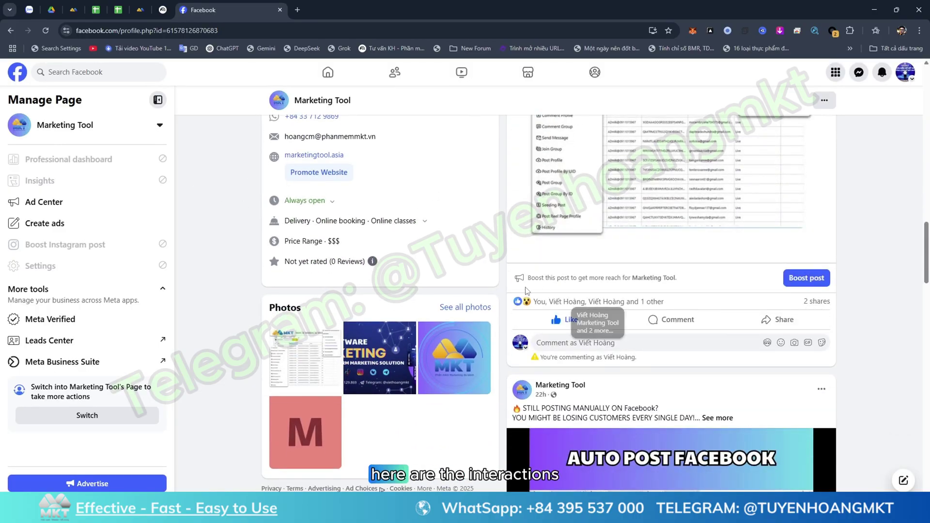
Open the Marketing Tool post's photo page and copy its fbid link from the address bar.
left_click(529, 216)
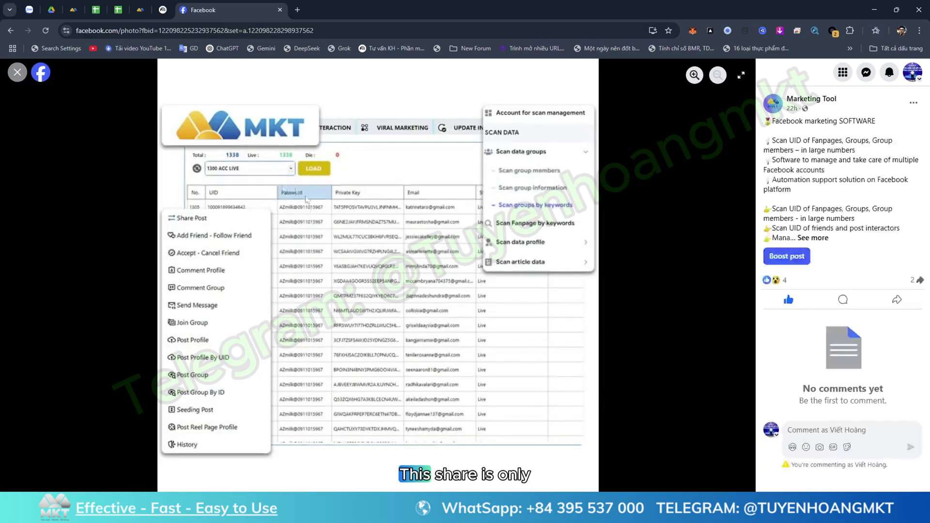
left_click(383, 31)
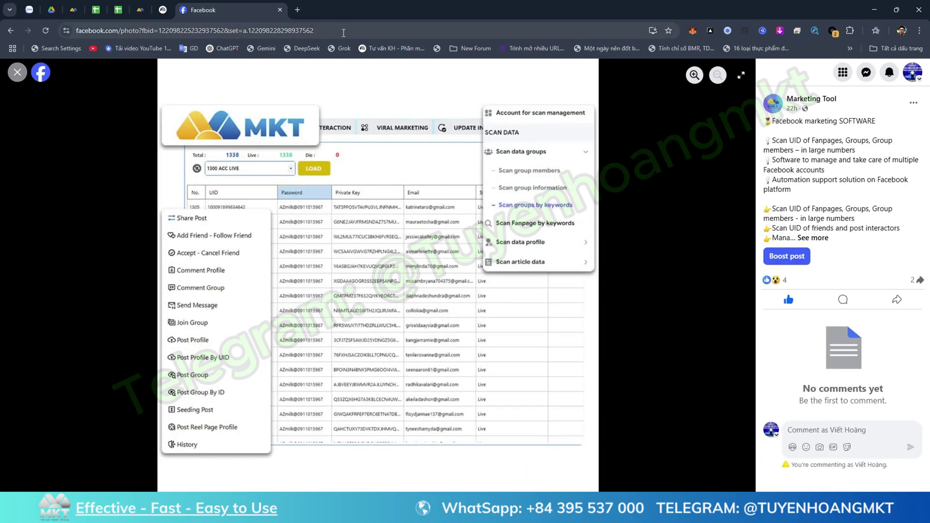
left_click(383, 31)
left_click_drag(343, 37, 59, 44)
key("ctrl+c")
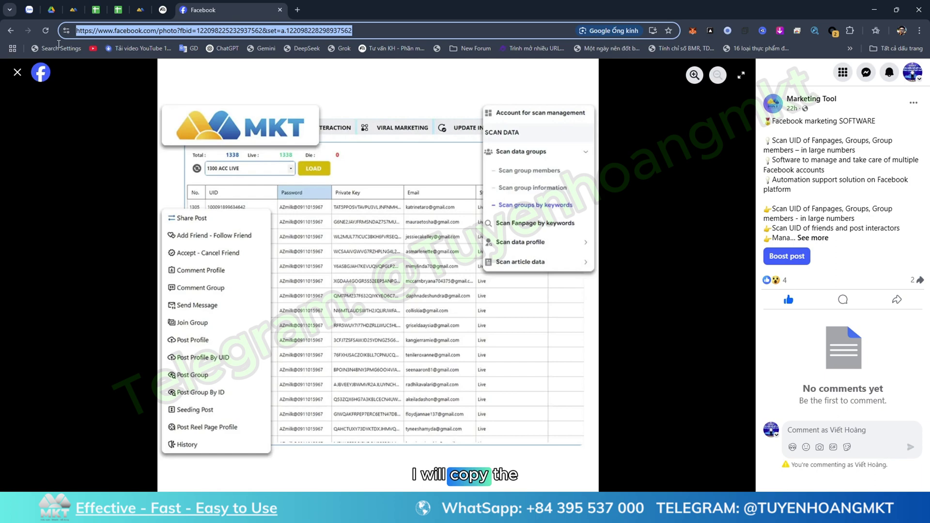
left_click(409, 200)
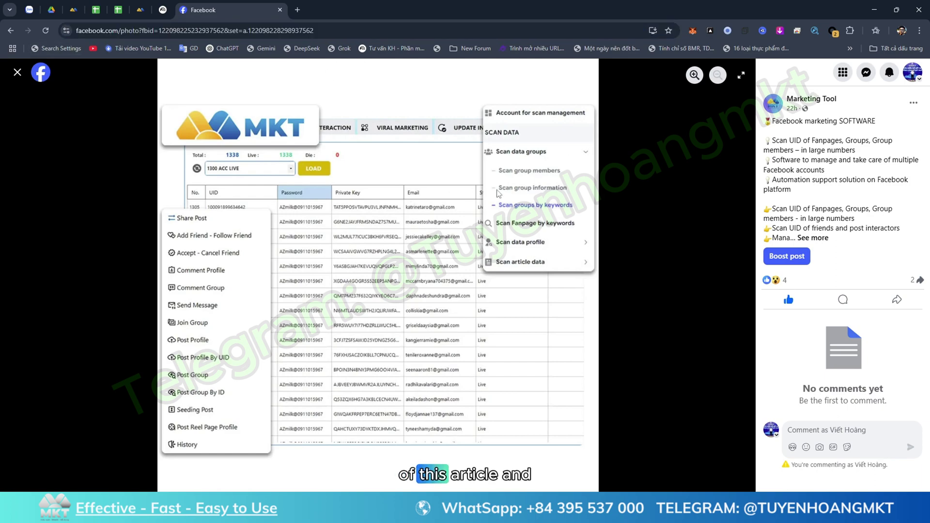
In MKT UID's link-to-UID converter, paste and save the copied Facebook photo link.
key("alt+Tab")
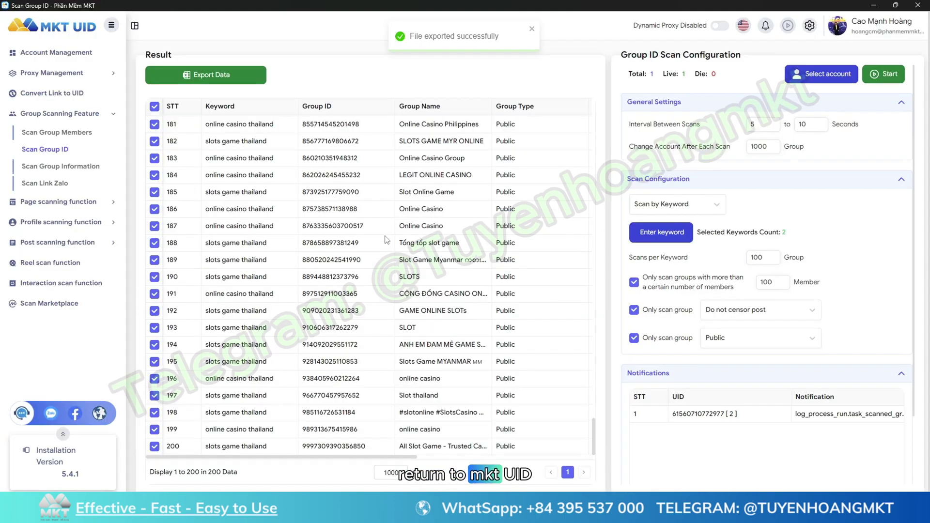
left_click(54, 94)
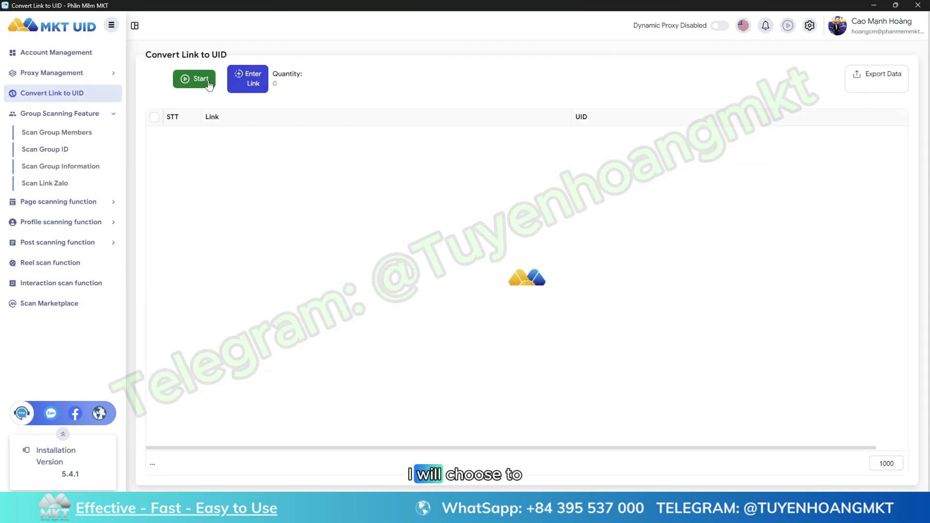
left_click(248, 78)
left_click(342, 196)
key("ctrl+v")
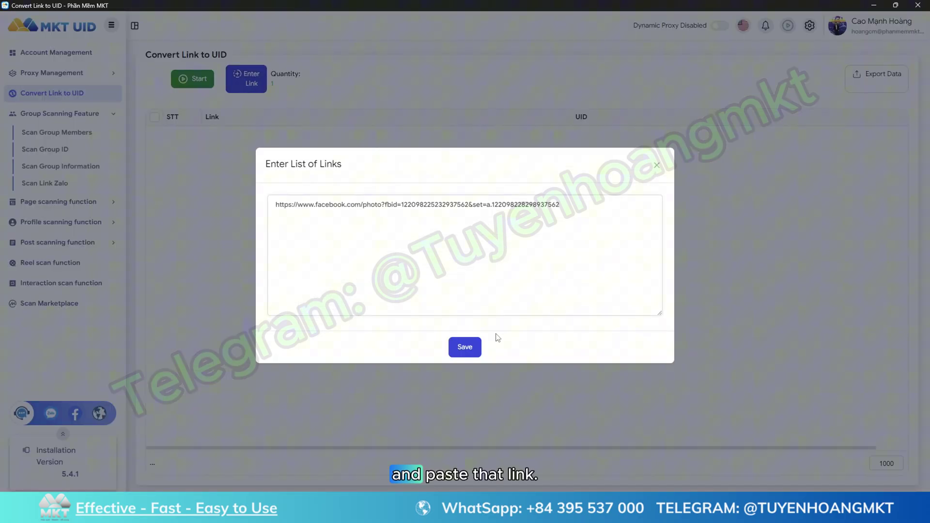
left_click(465, 347)
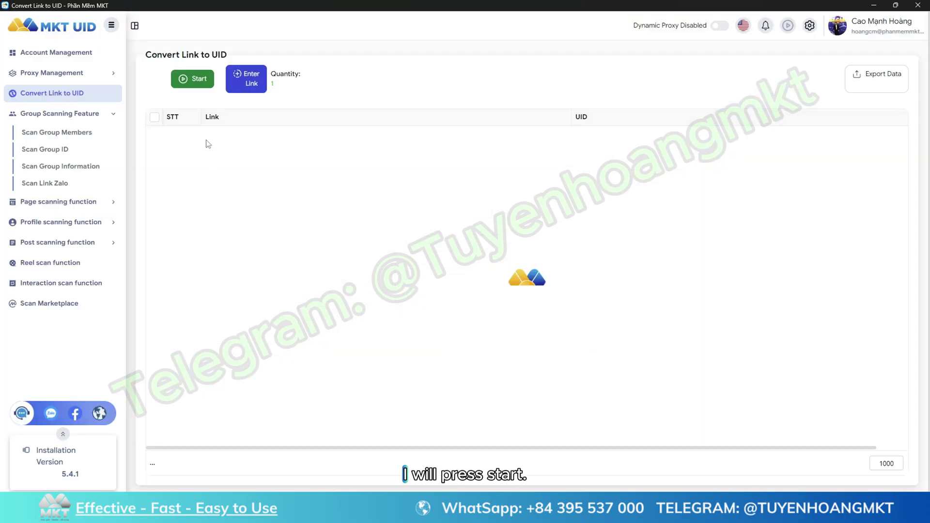
left_click(191, 80)
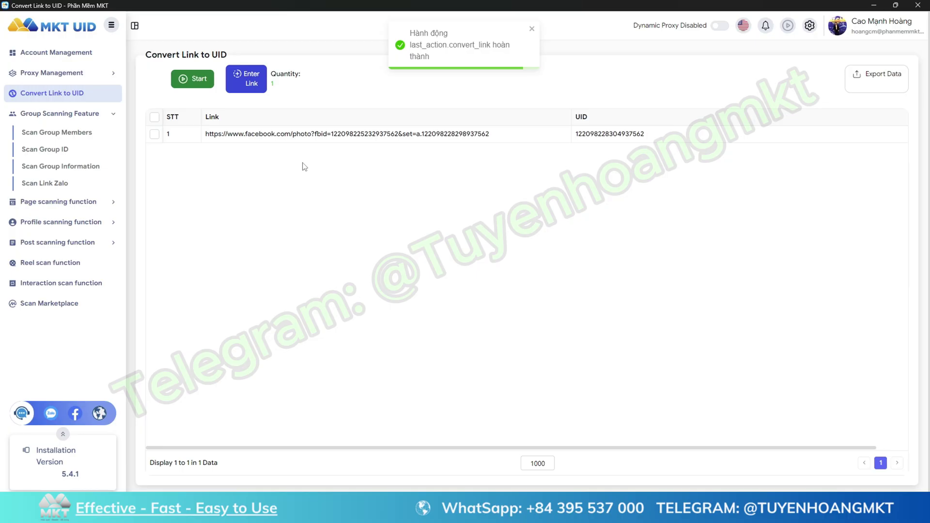
right_click(281, 134)
left_click(310, 145)
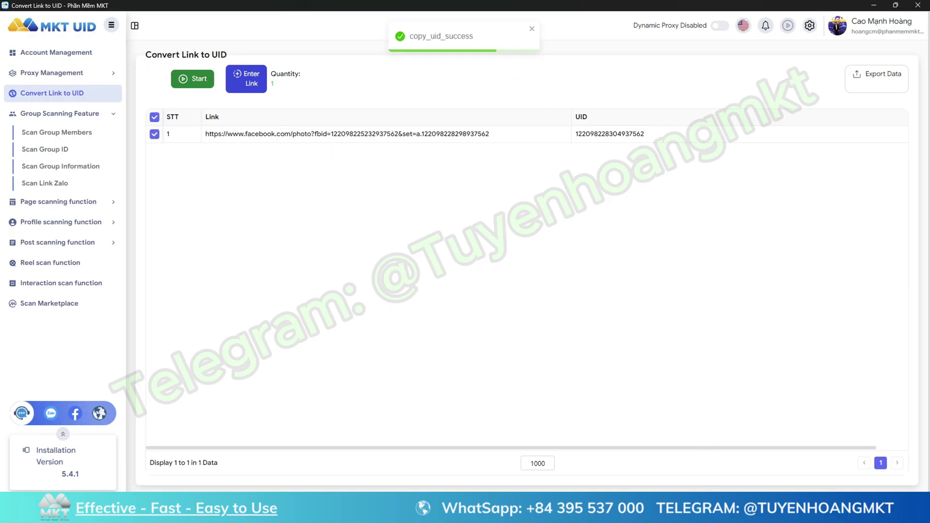
left_click(701, 457)
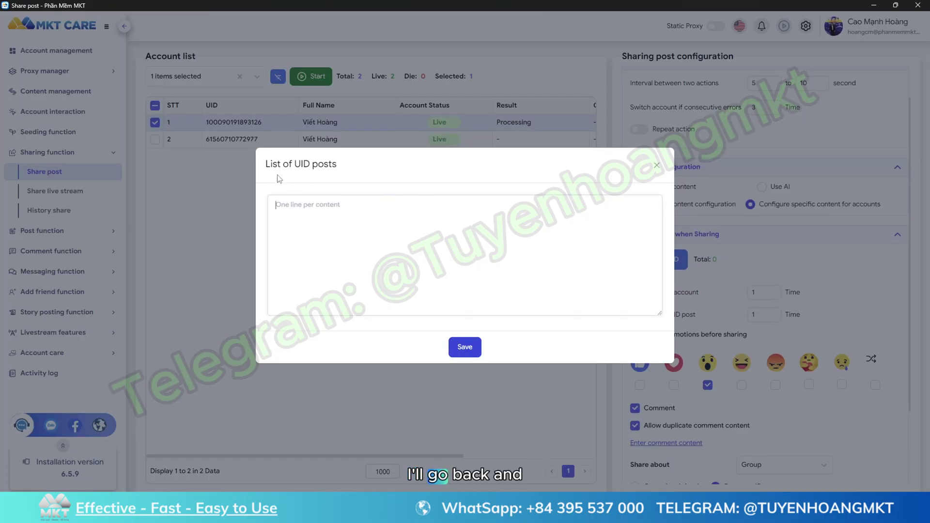
left_click(310, 204)
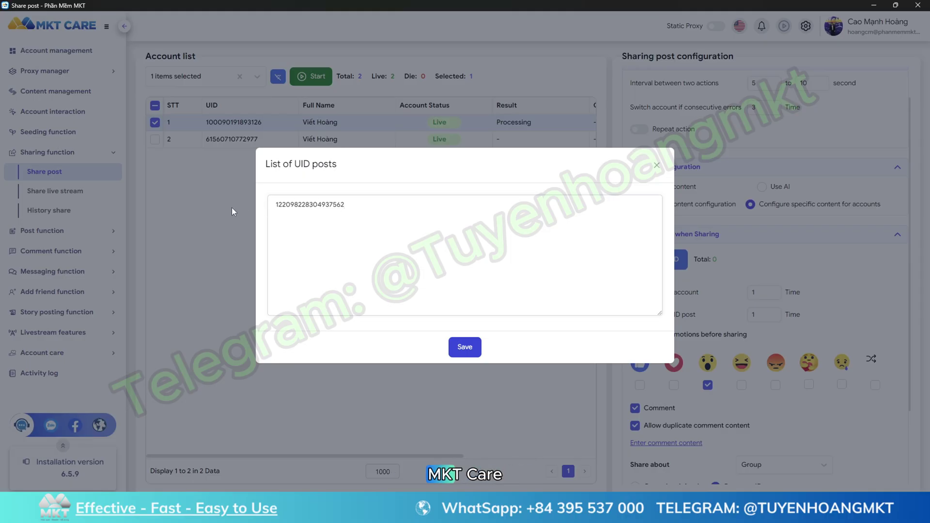
left_click(465, 354)
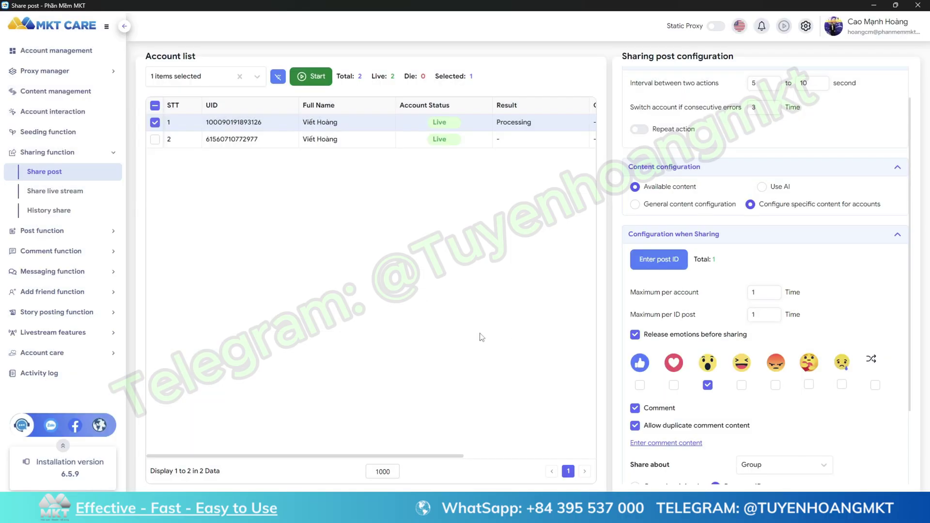
scroll(821, 296, "down", 2)
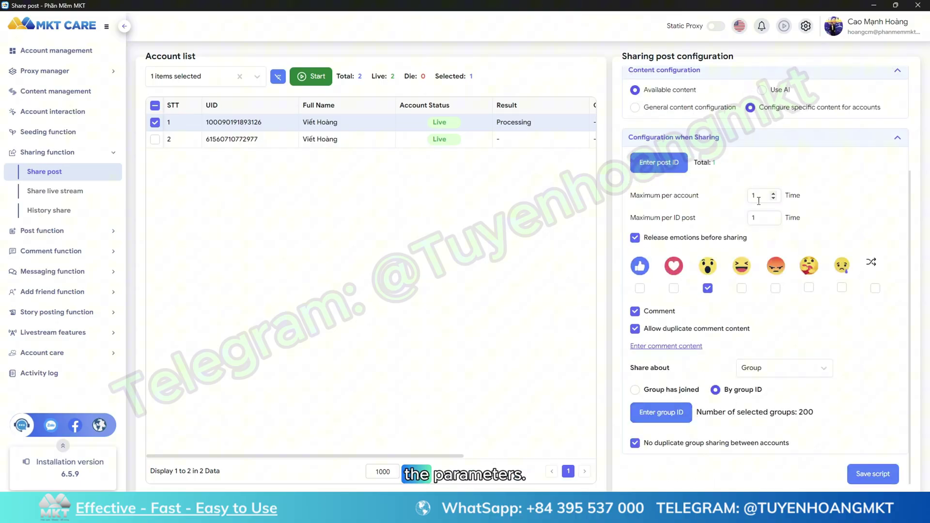
double_click(757, 195)
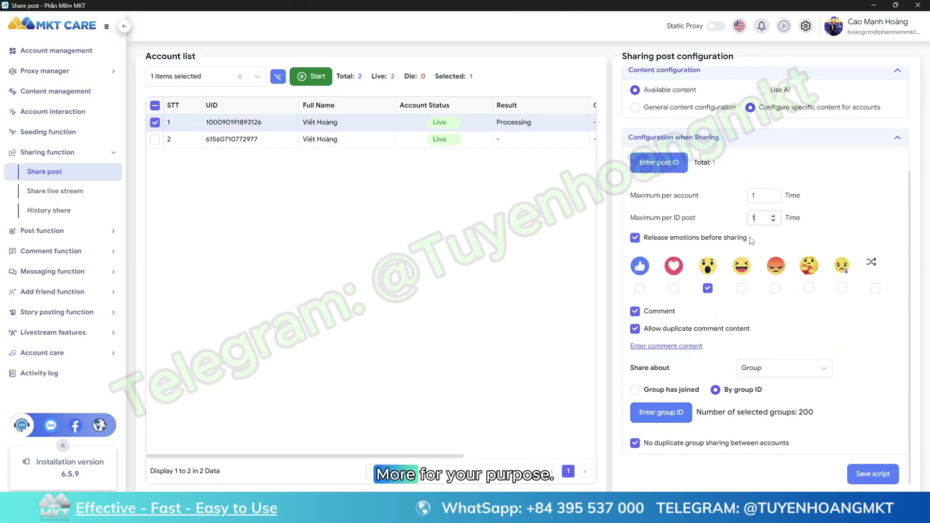
type("0")
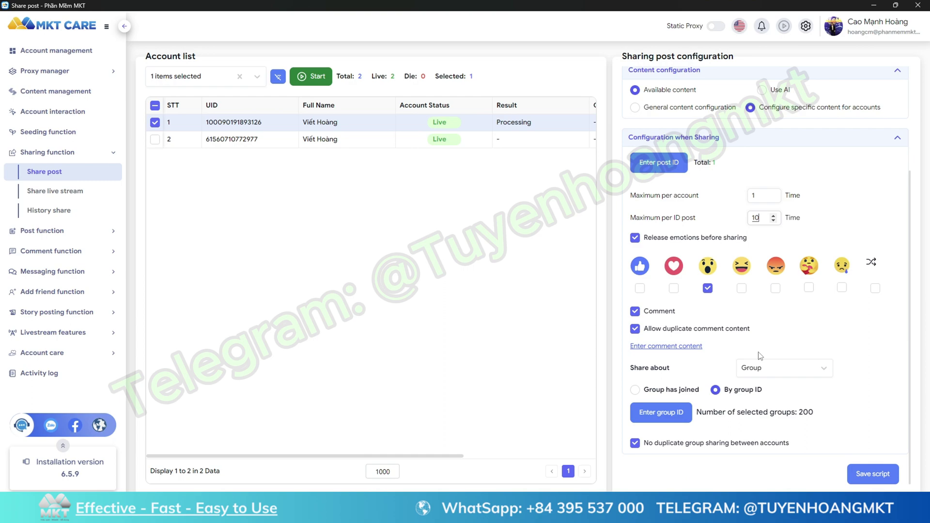
scroll(835, 339, "up", 3)
scroll(835, 339, "down", 3)
left_click(873, 474)
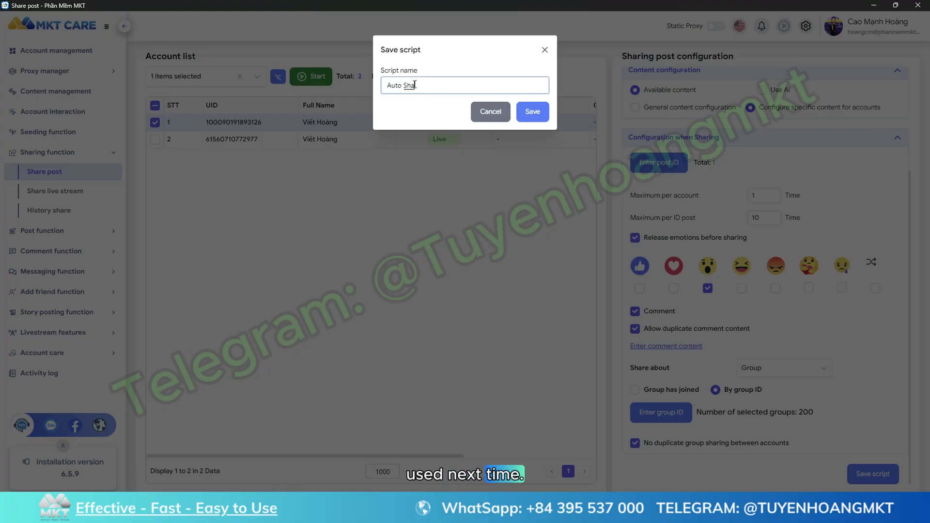
Name the script 'Auto Share Post To Group' and save it.
type("Auto Share Post To Gro")
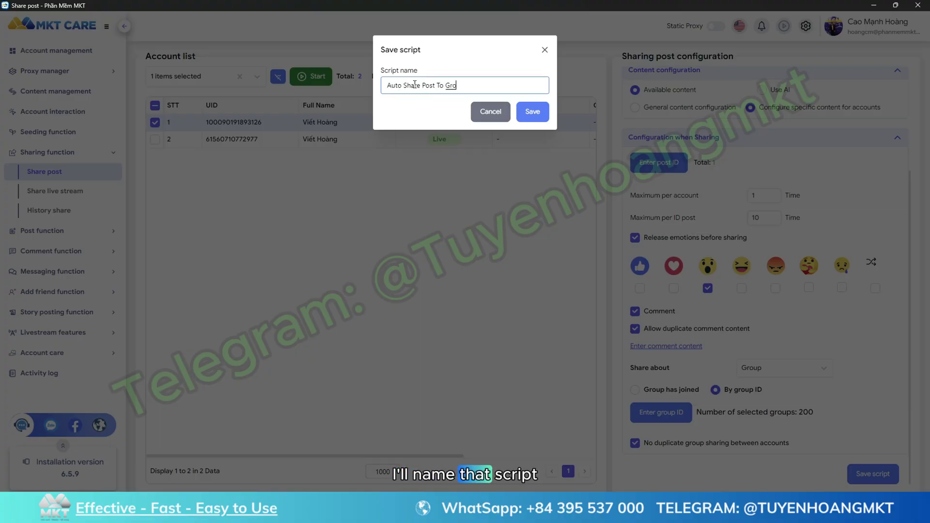
type("up")
left_click(533, 112)
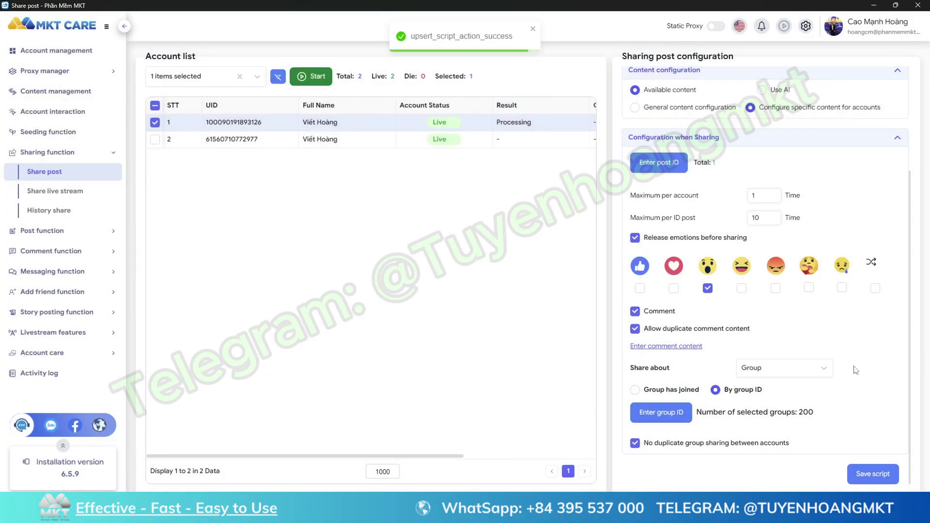
Select the 'Auto Share Post To Group' scenario and add the Grow group's accounts alongside Main.
scroll(708, 97, "up", 3)
left_click(707, 77)
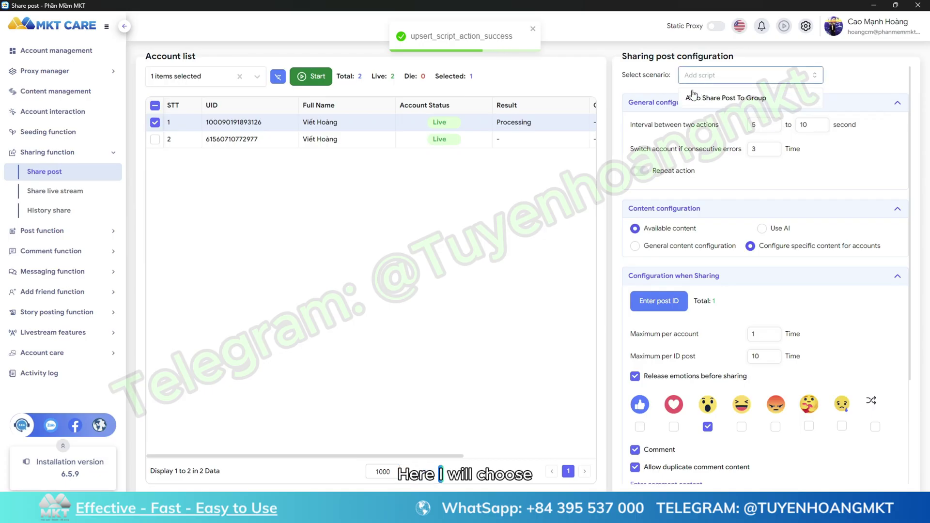
left_click(726, 100)
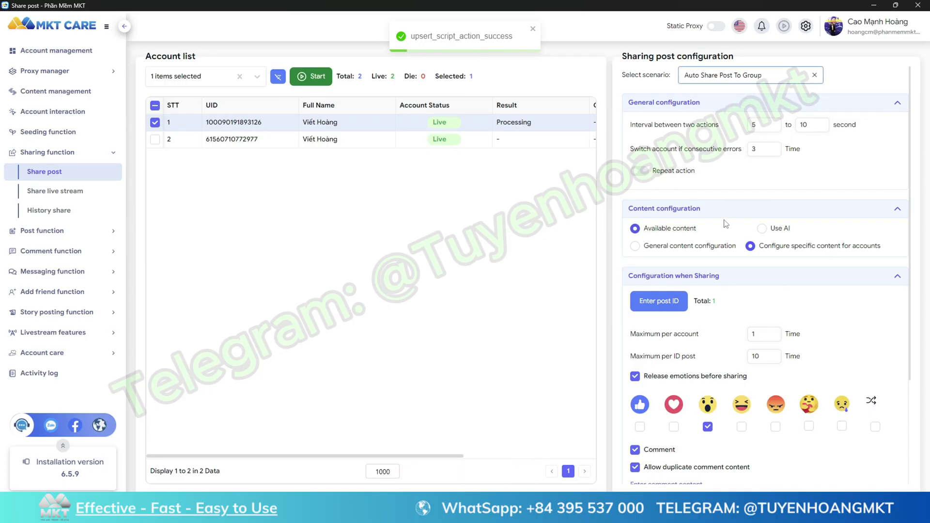
left_click(206, 78)
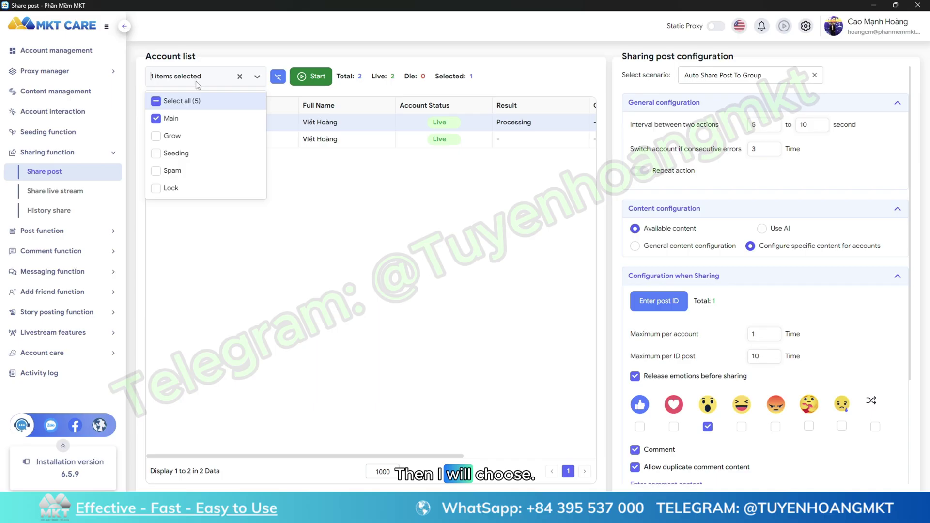
left_click(172, 136)
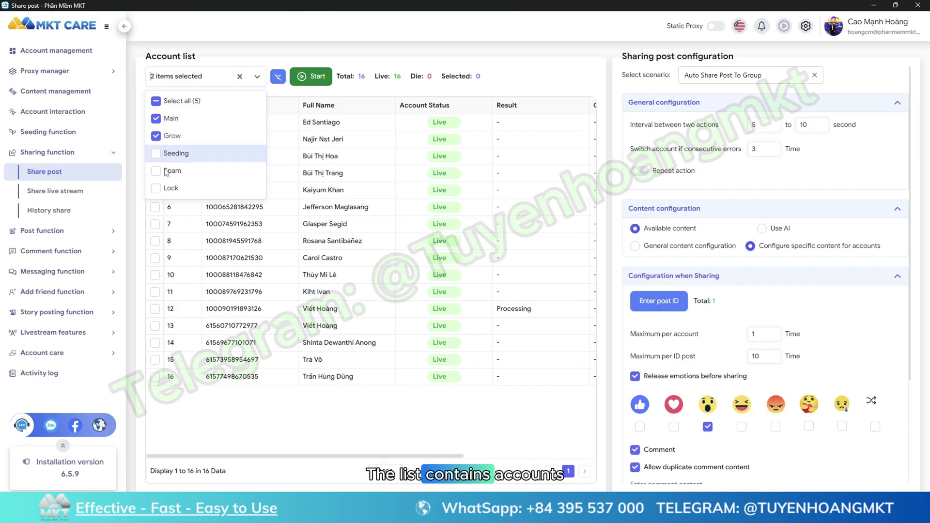
Select all 16 Main and Grow accounts and start sharing until each shows Completed.
left_click(319, 99)
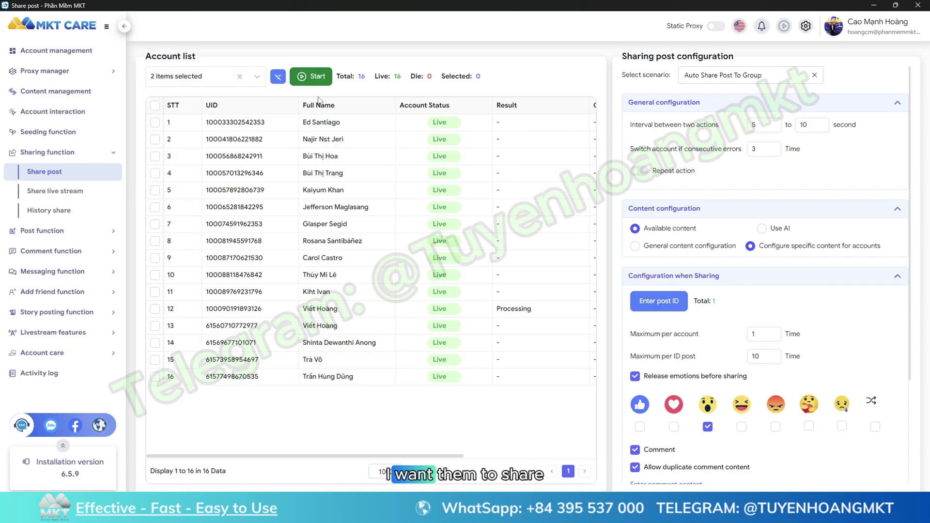
left_click(154, 105)
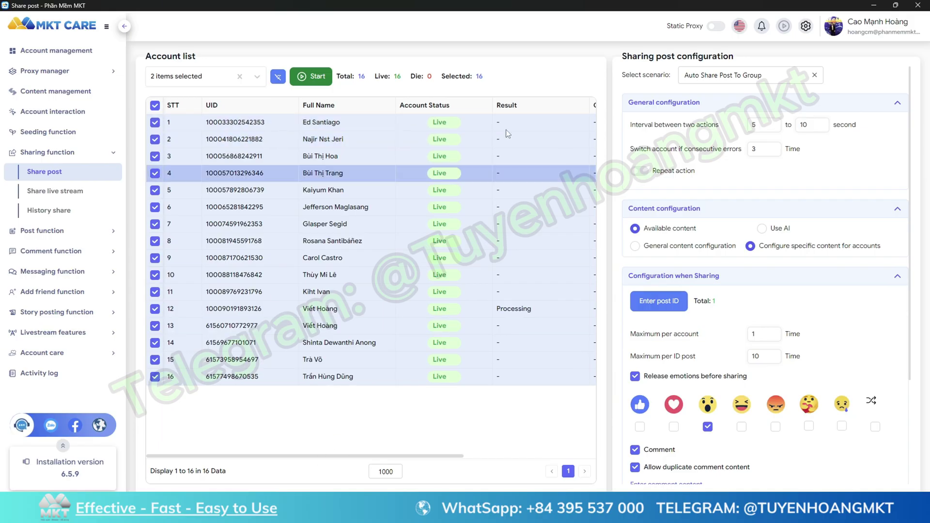
left_click(313, 83)
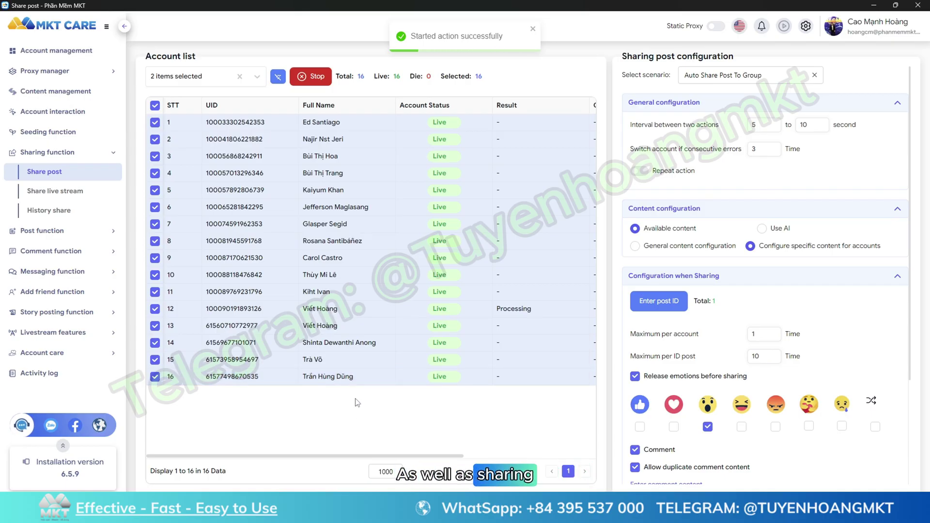
scroll(357, 402, "right", 5)
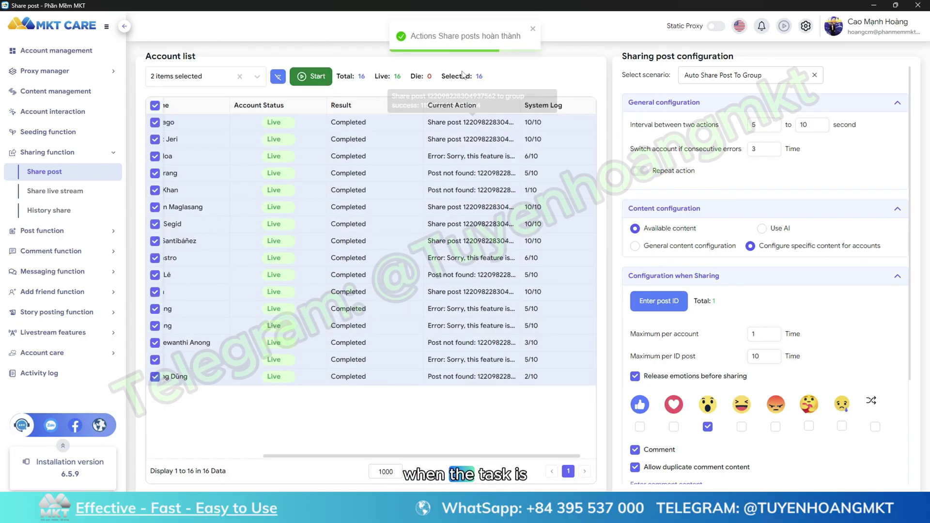
Filter the share history to shares from 07/08/2025 onward.
left_click(58, 211)
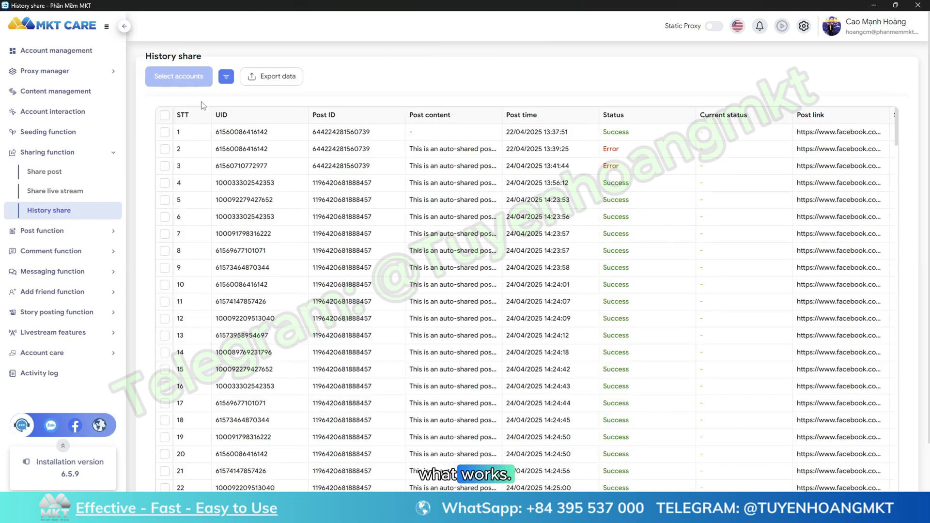
left_click(225, 78)
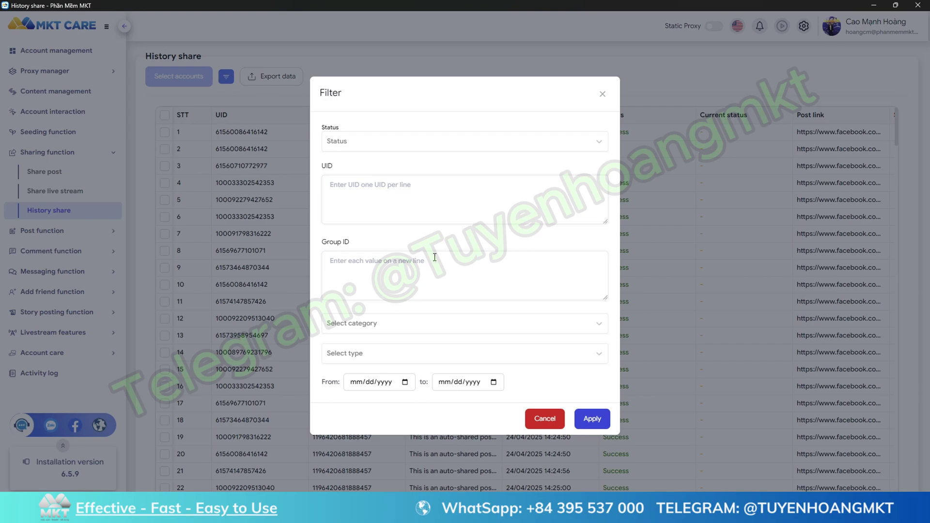
left_click(405, 382)
left_click(383, 294)
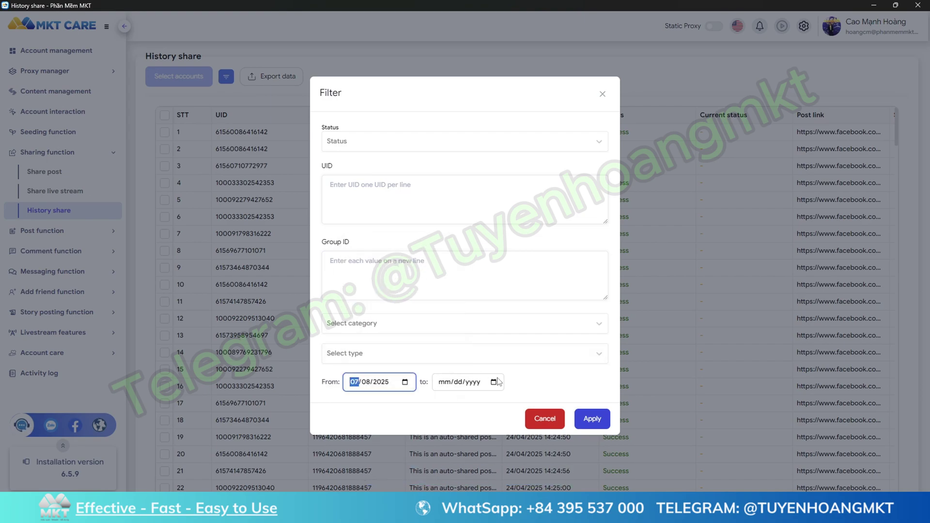
left_click(494, 382)
left_click(592, 419)
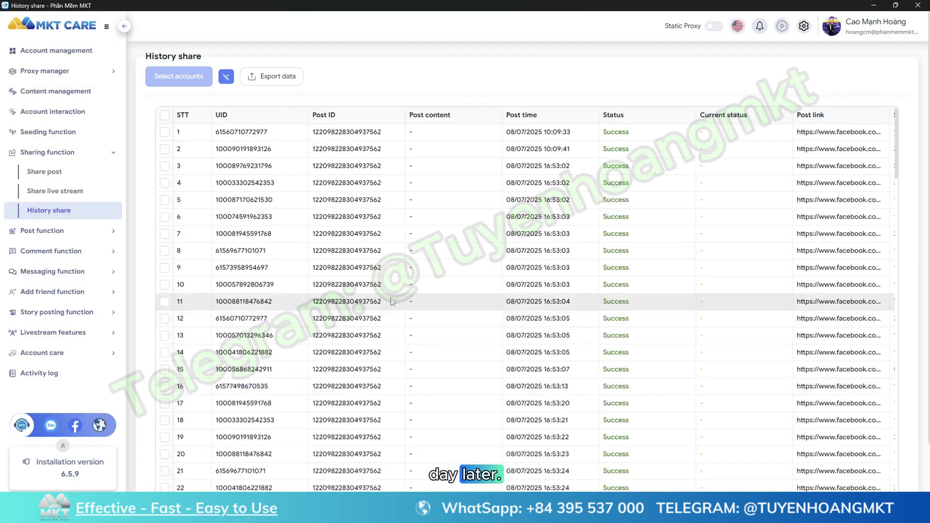
Scroll through the filtered share records, then return to the Facebook post in Chrome.
scroll(267, 188, "down", 20)
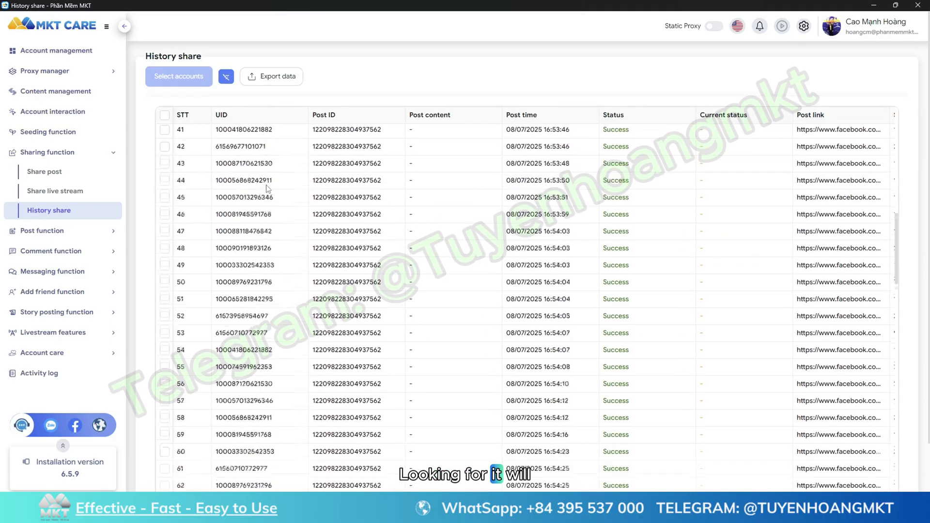
scroll(268, 188, "down", 5)
scroll(267, 188, "up", 15)
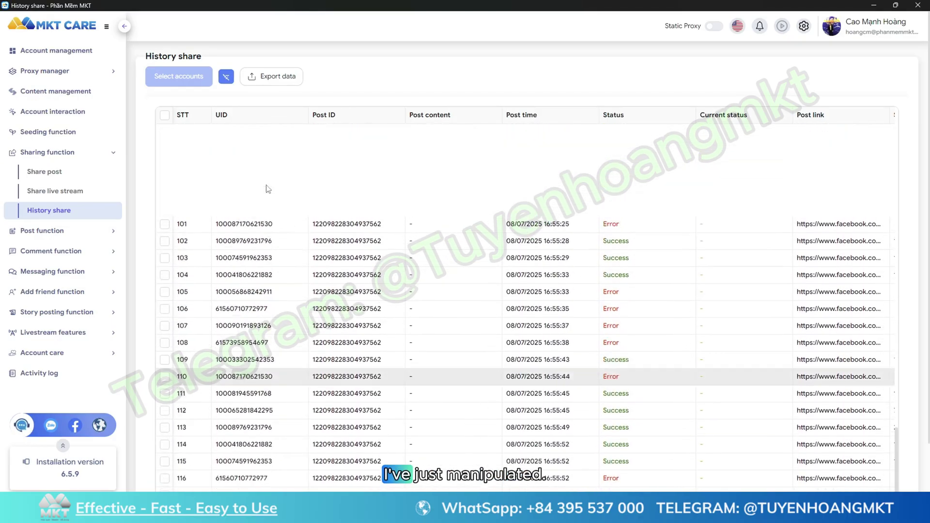
scroll(267, 188, "up", 8)
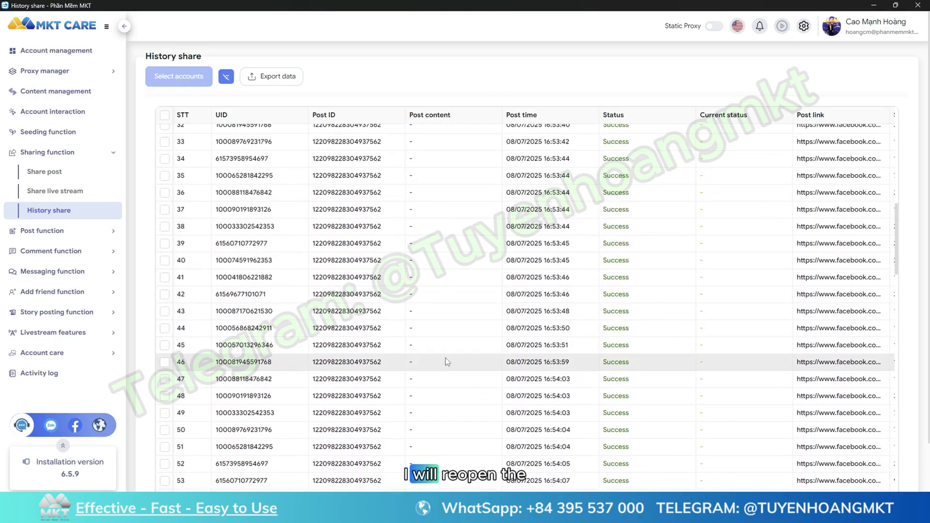
left_click(596, 451)
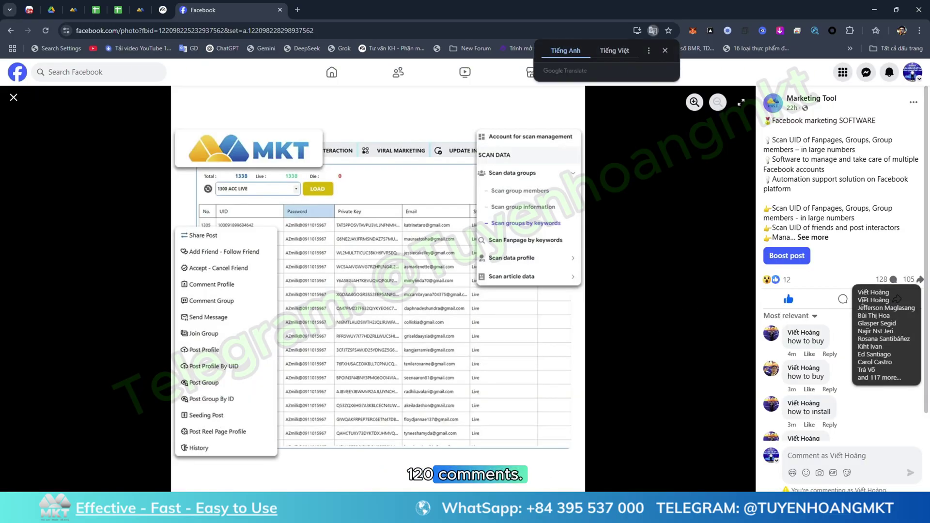
Show all comments on the photo post, then open the list of its 105 shares.
scroll(840, 313, "down", 3)
left_click(799, 210)
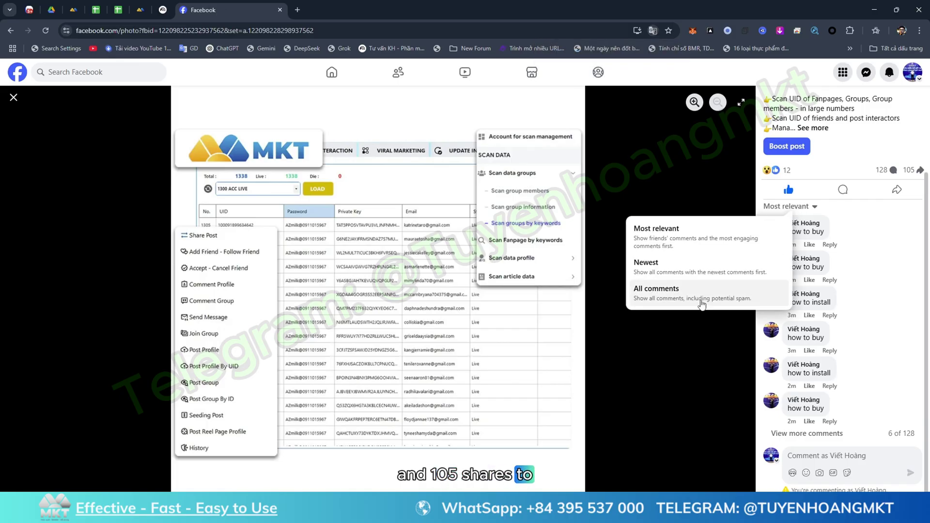
left_click(698, 291)
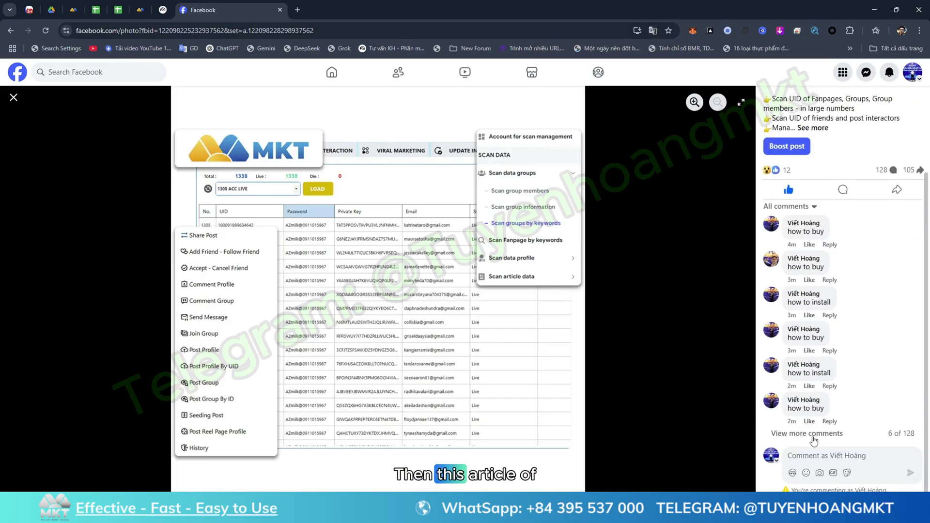
scroll(824, 386, "down", 5)
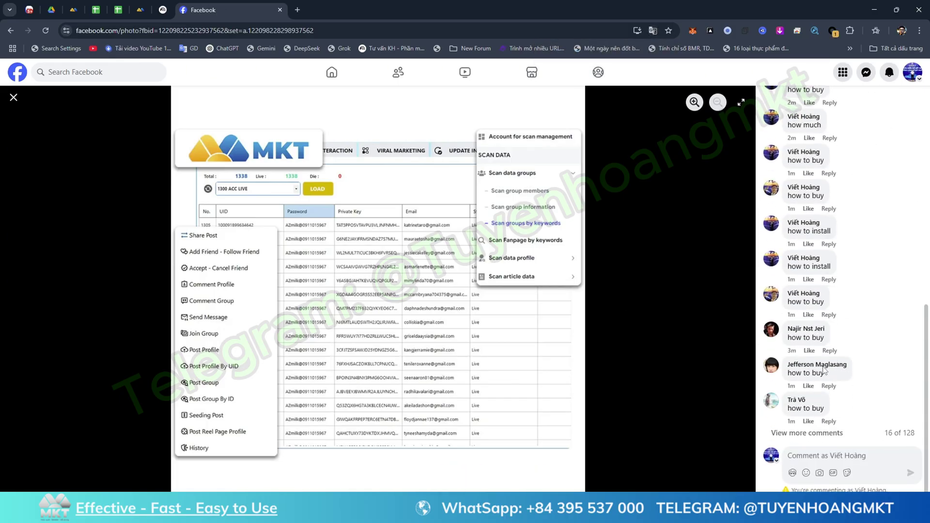
scroll(818, 335, "down", 5)
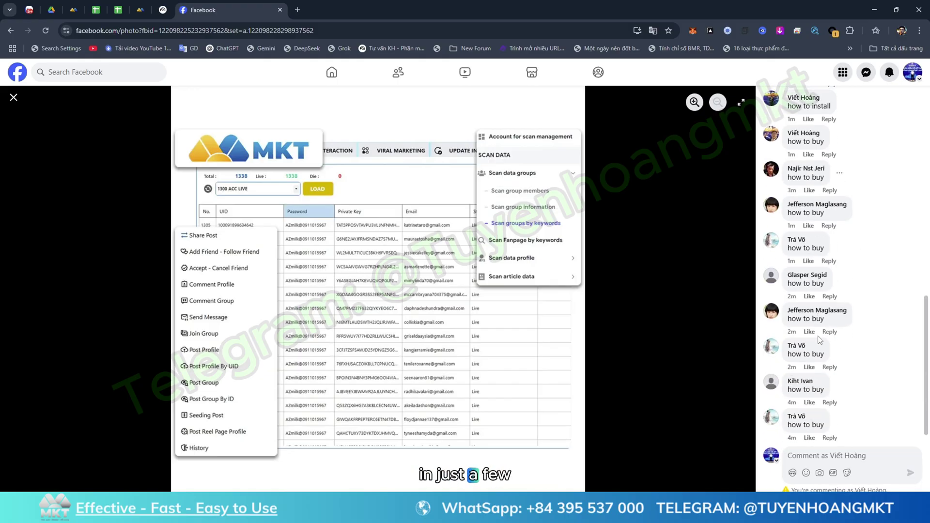
scroll(862, 261, "up", 10)
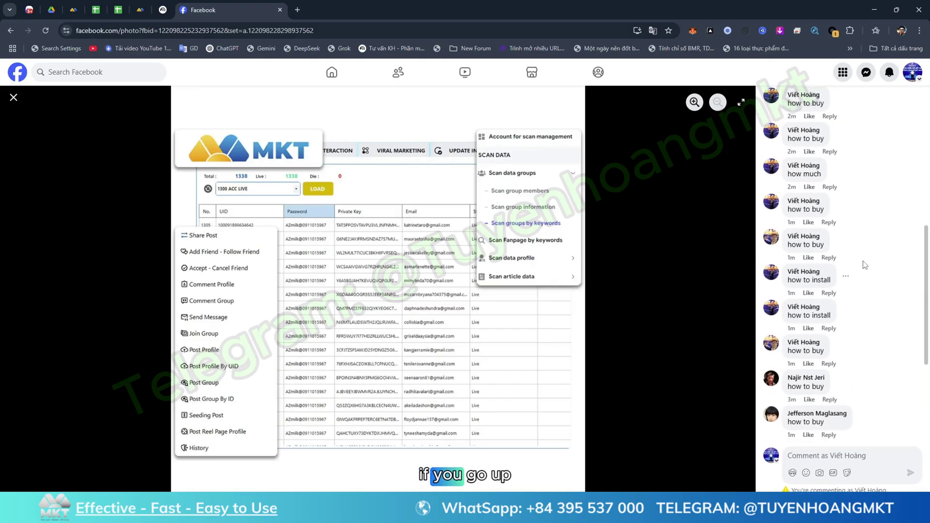
left_click(915, 282)
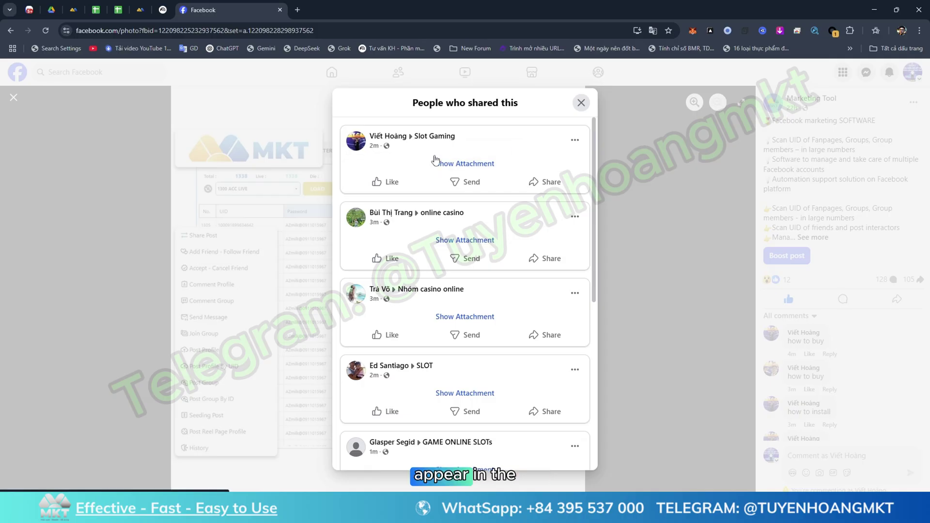
Reveal the attached Marketing Tool post in a SLOT group share and expand its full description.
scroll(436, 218, "down", 3)
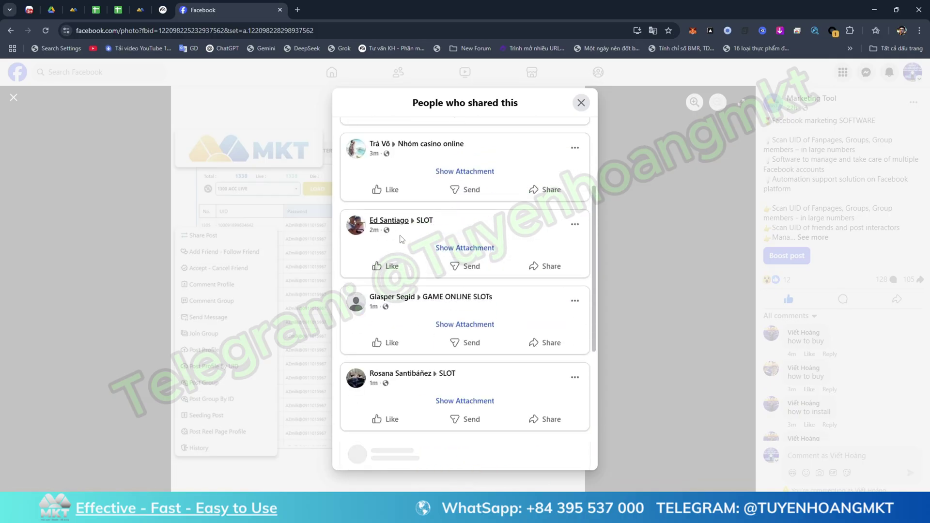
scroll(401, 239, "down", 2)
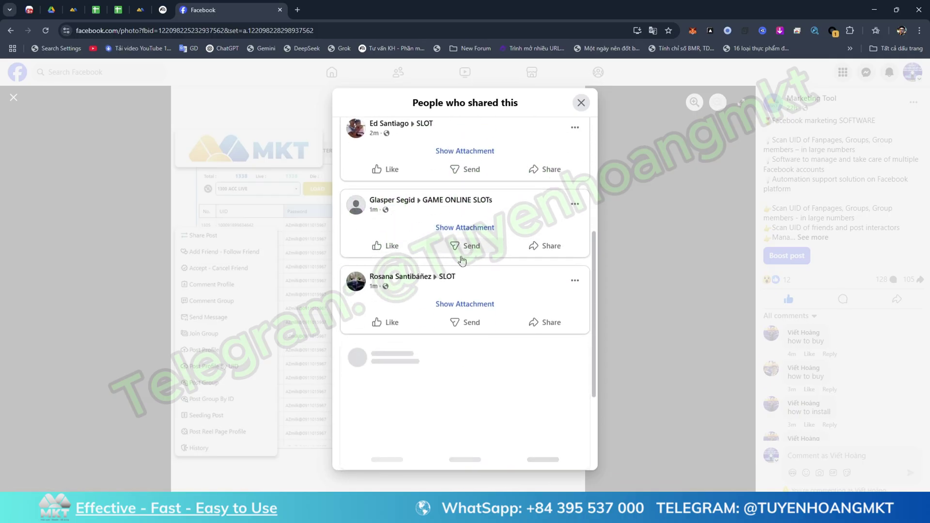
left_click(465, 304)
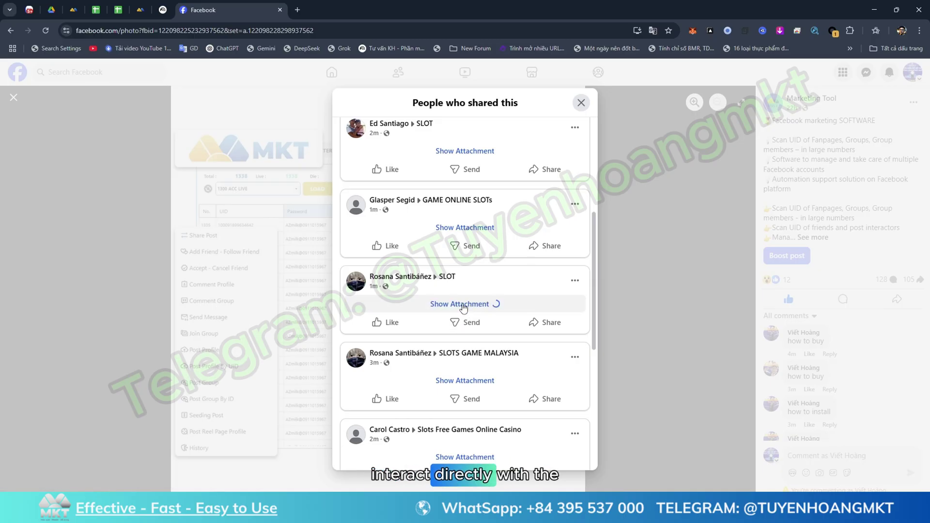
scroll(465, 300, "down", 3)
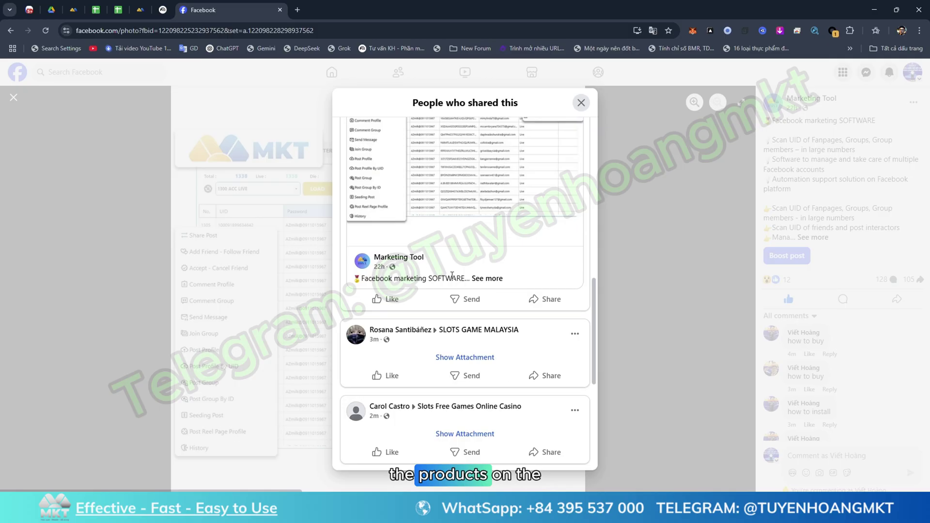
left_click(487, 290)
scroll(472, 261, "up", 6)
scroll(470, 238, "up", 2)
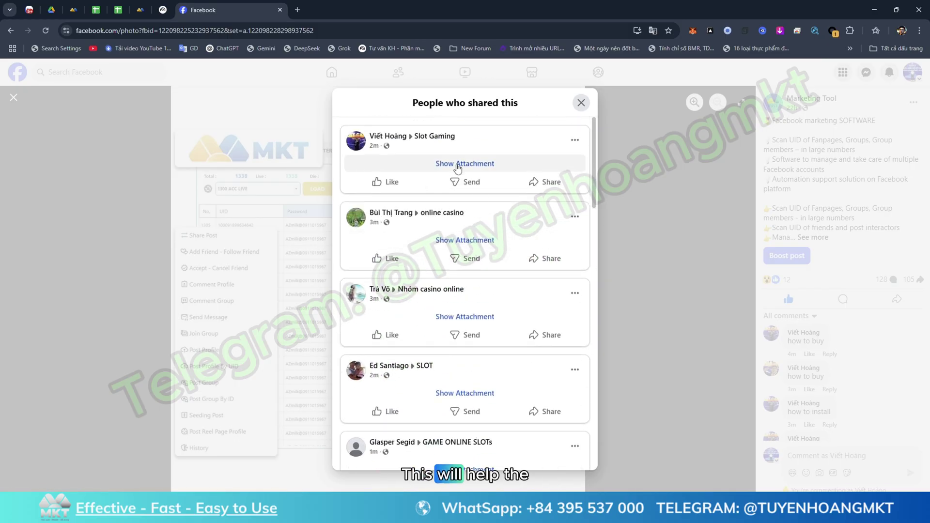
Expand the Slot Gaming share's attached post and full description, then open its '...' menu.
left_click(460, 164)
mouse_move(439, 139)
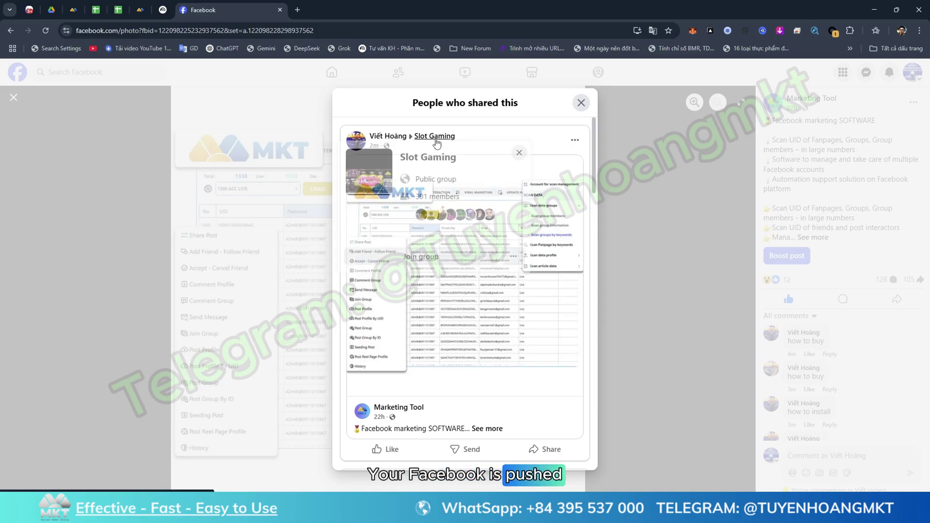
scroll(400, 431, "down", 3)
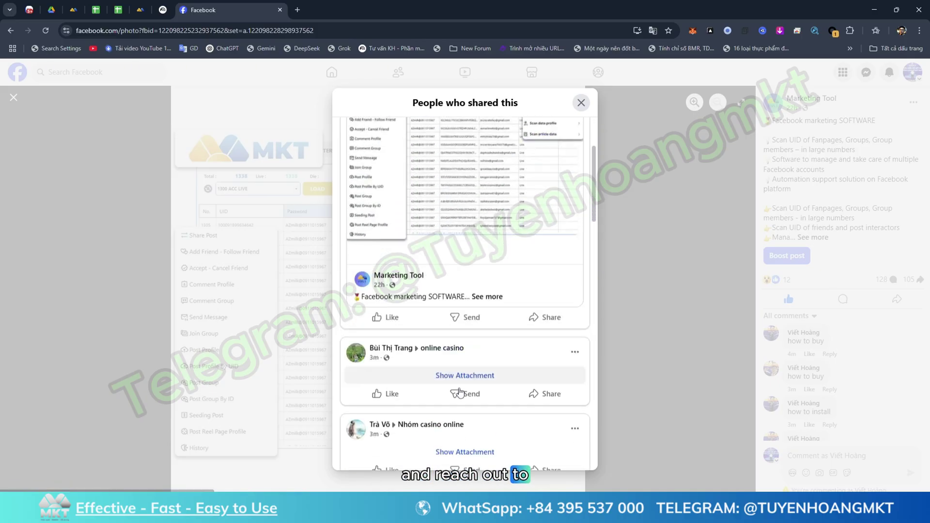
left_click(483, 283)
scroll(463, 273, "down", 3)
scroll(446, 293, "up", 6)
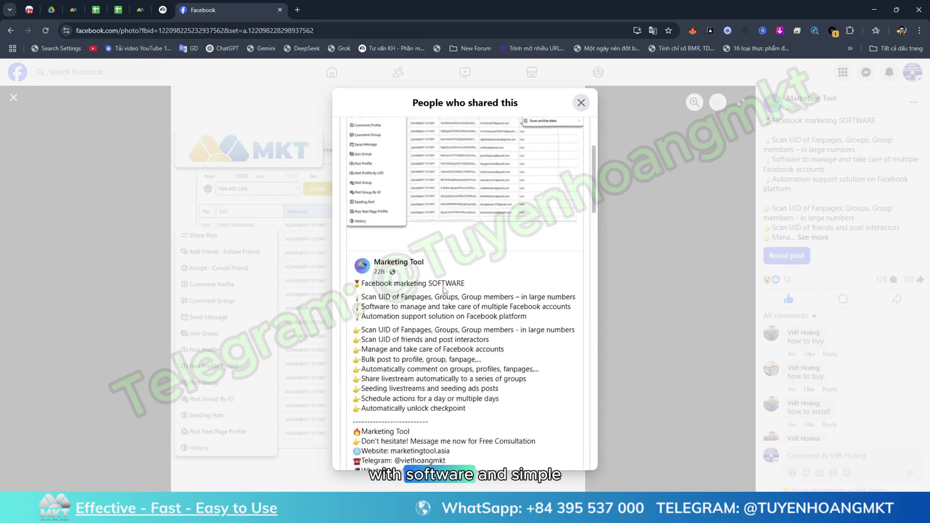
left_click(572, 143)
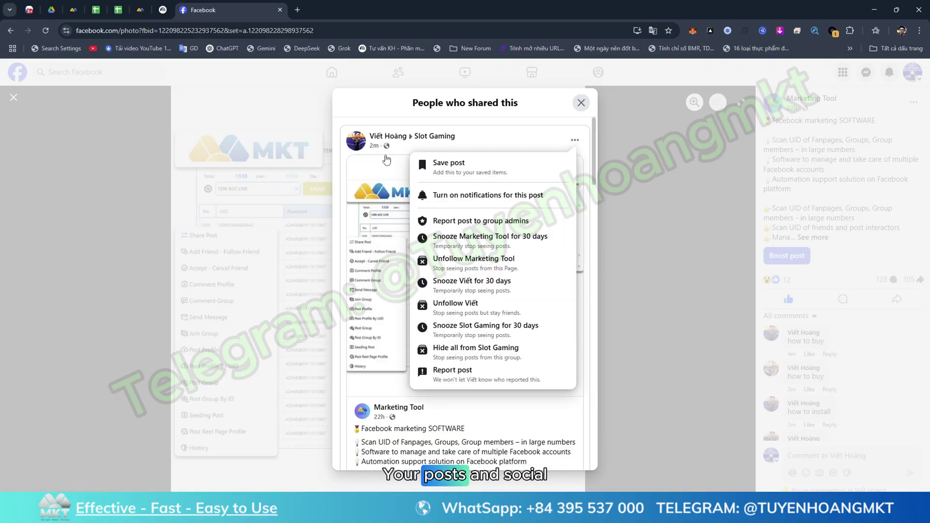
Open the Slot Gaming group's copy of the post and read its full description.
left_click(376, 148)
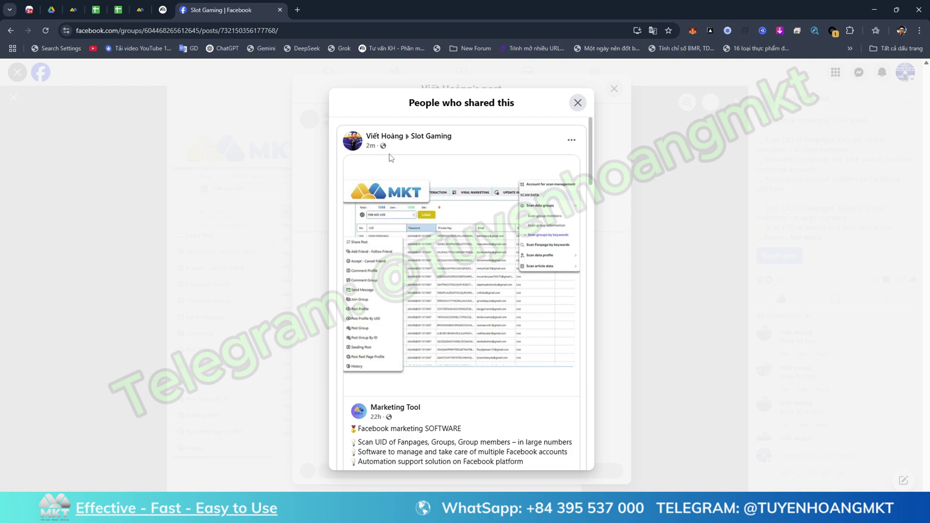
scroll(570, 105, "down", 1)
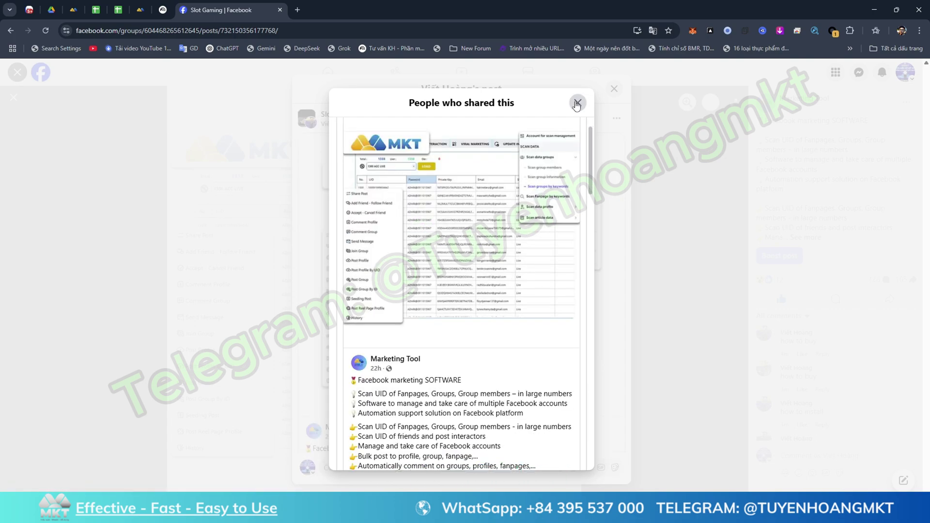
left_click(577, 104)
scroll(384, 187, "down", 2)
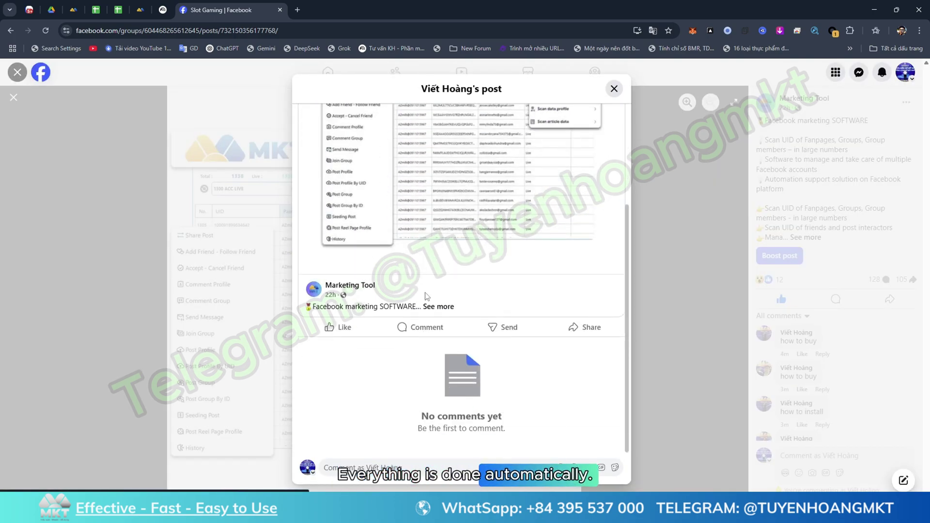
left_click(436, 307)
scroll(419, 255, "down", 4)
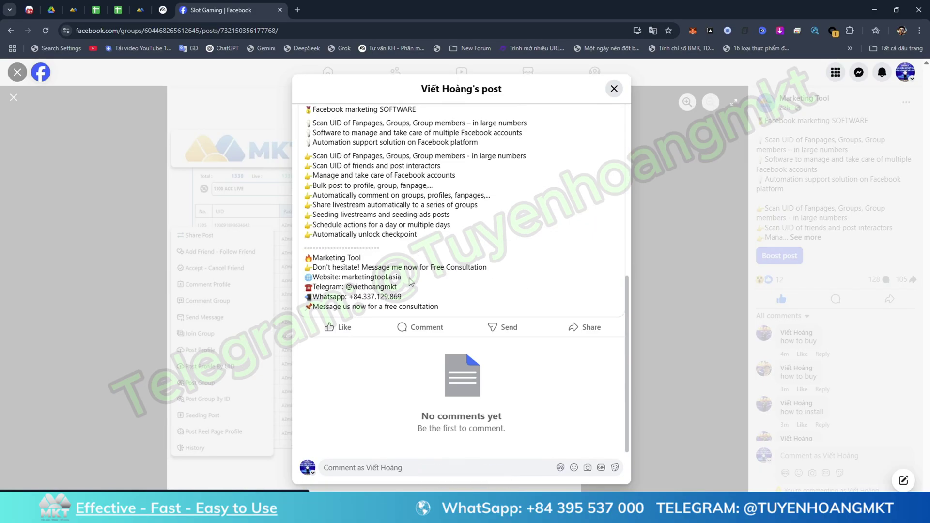
scroll(410, 281, "up", 6)
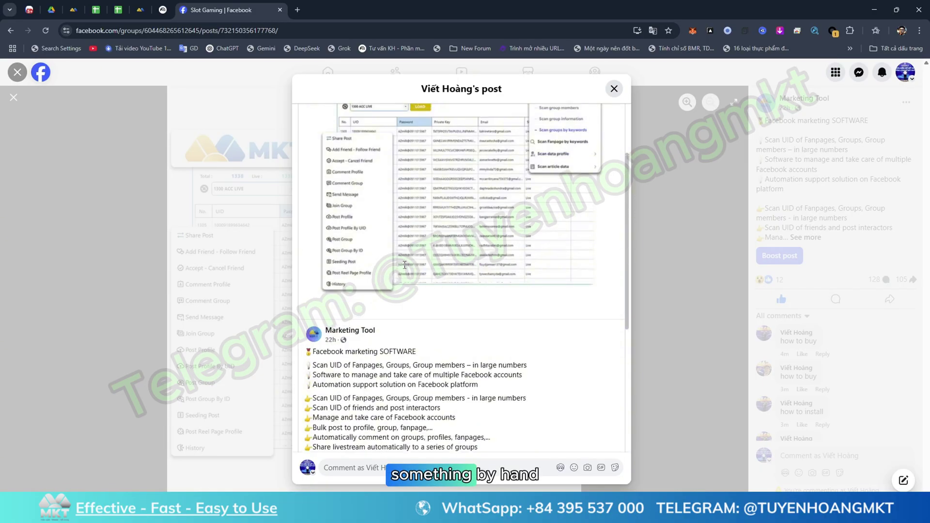
left_click(613, 89)
Reopen the shares list and reveal the attached post in the Online casino Lover share.
left_click(905, 279)
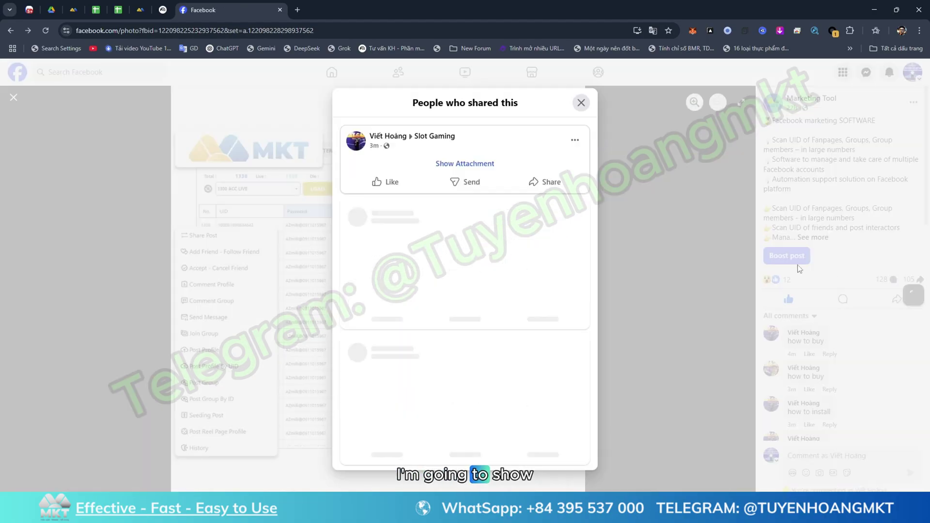
scroll(499, 261, "down", 10)
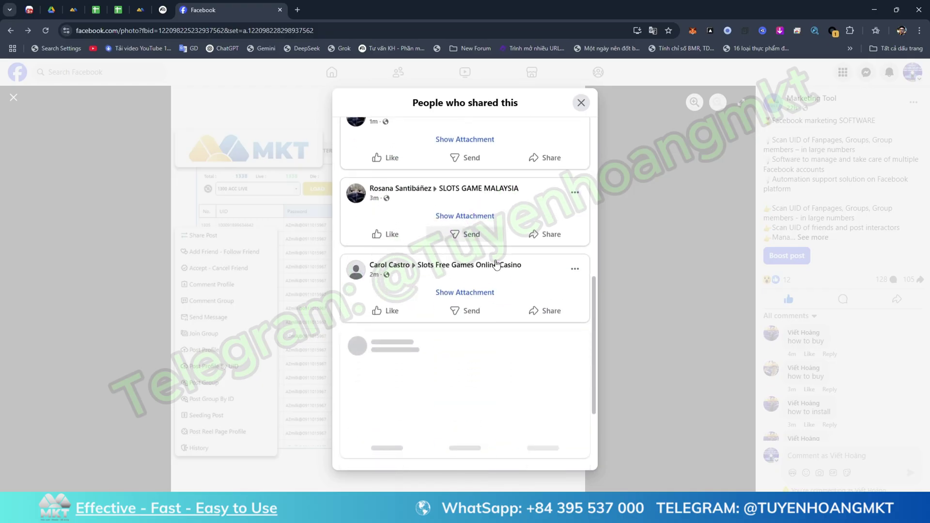
scroll(498, 260, "down", 8)
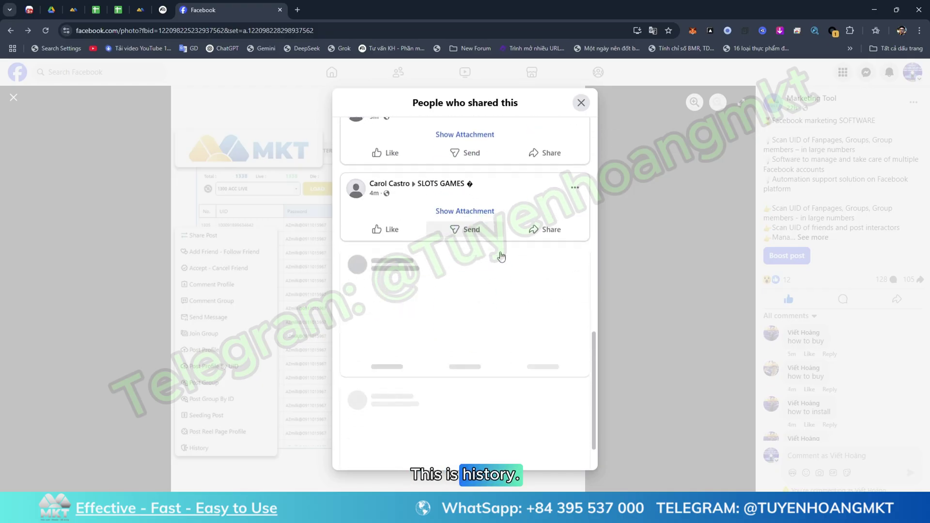
scroll(455, 264, "up", 5)
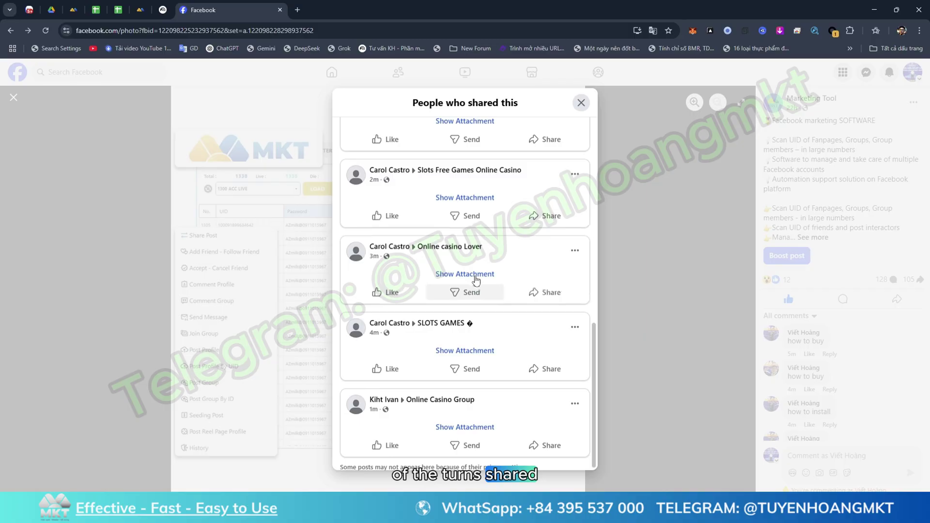
scroll(522, 351, "down", 4)
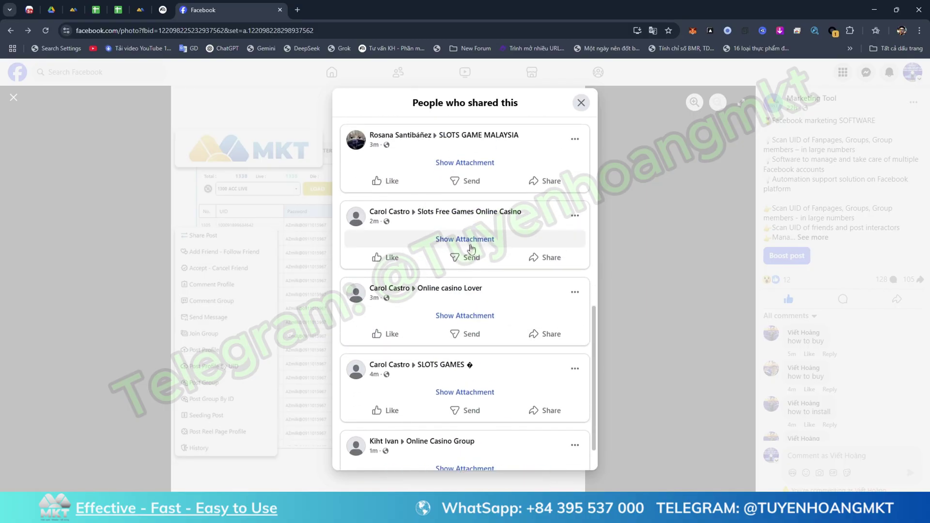
scroll(472, 244, "down", 7)
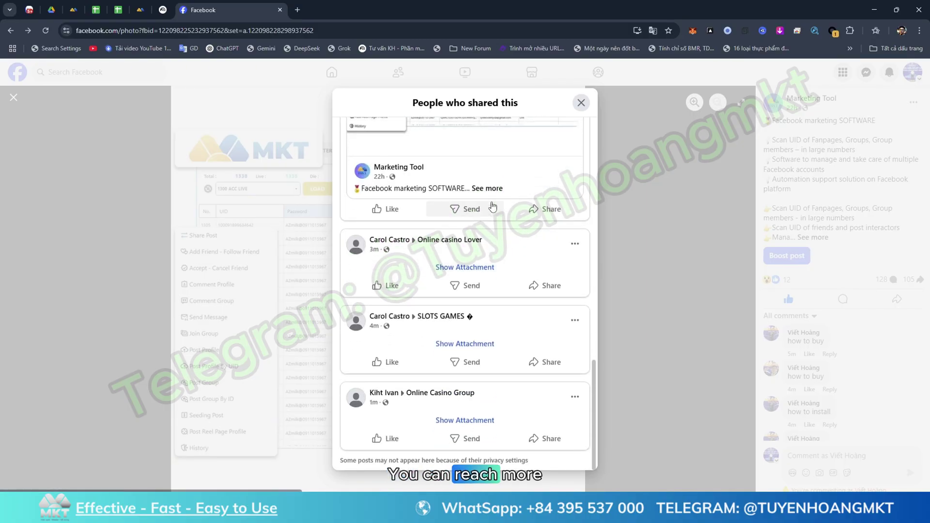
left_click(487, 190)
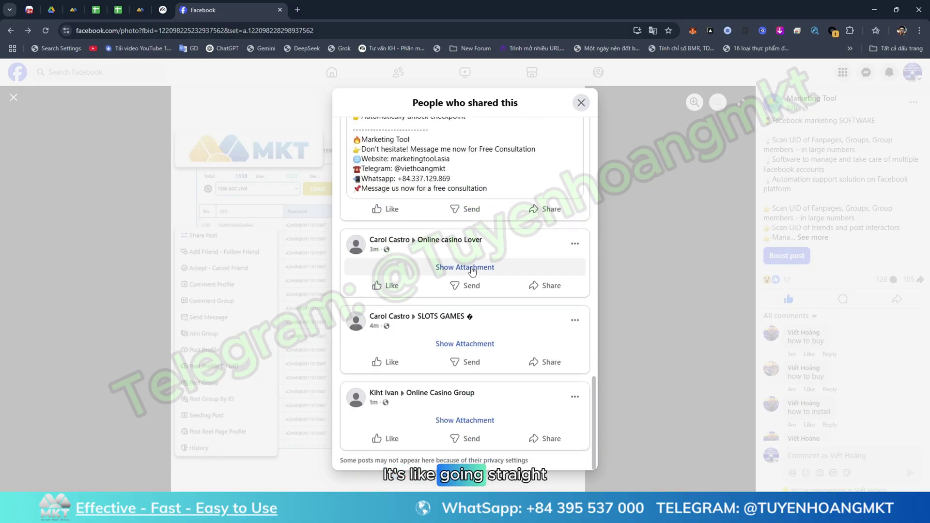
left_click(472, 271)
scroll(473, 271, "down", 5)
left_click(489, 275)
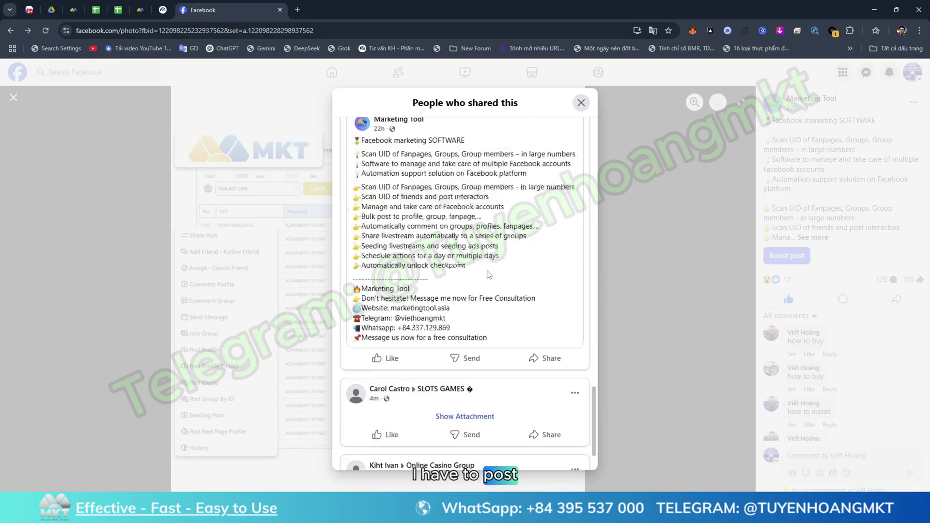
scroll(488, 275, "down", 5)
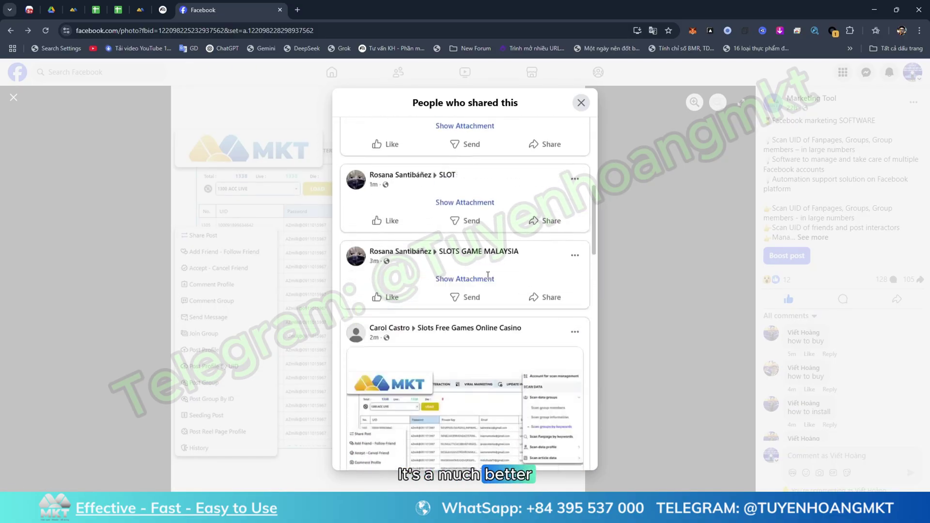
scroll(488, 274, "up", 3)
Reveal and expand the attached post in the online casino and Nhóm casino online shares.
scroll(465, 250, "down", 5)
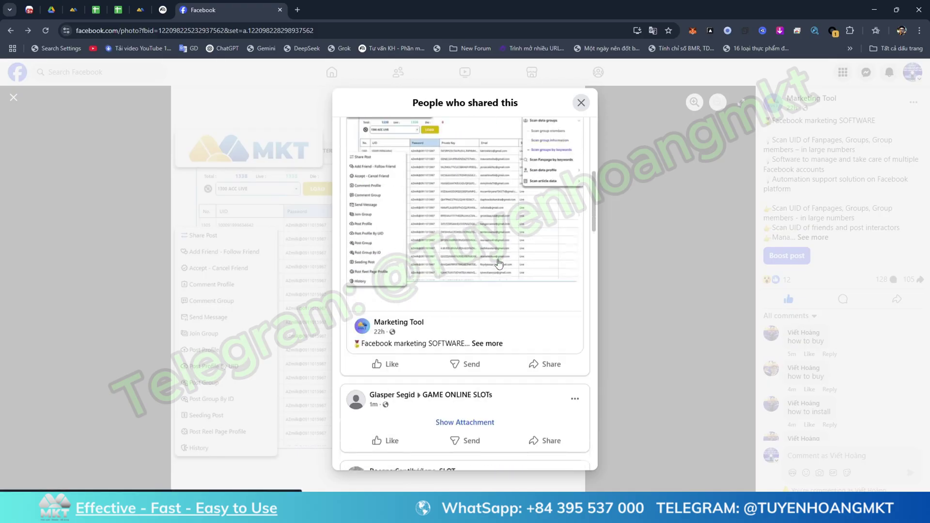
left_click(487, 240)
scroll(469, 250, "down", 1)
scroll(469, 249, "up", 10)
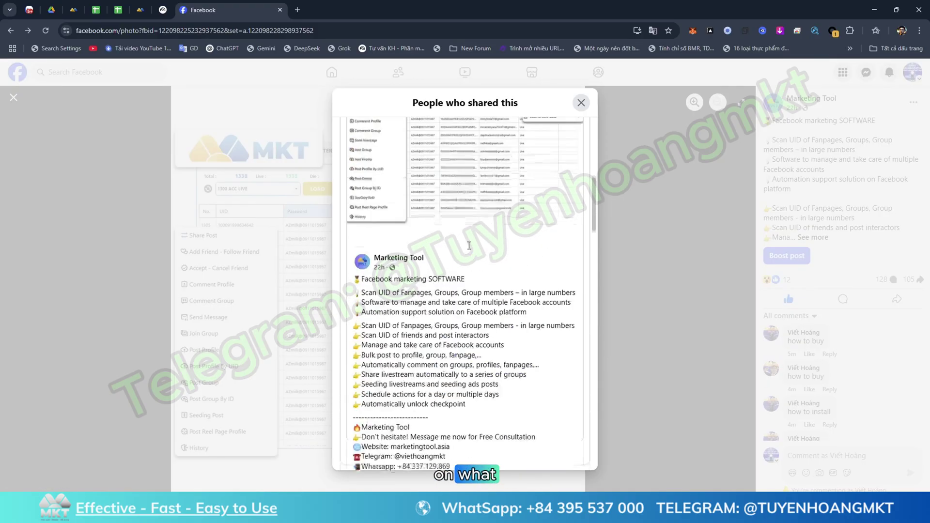
left_click(478, 243)
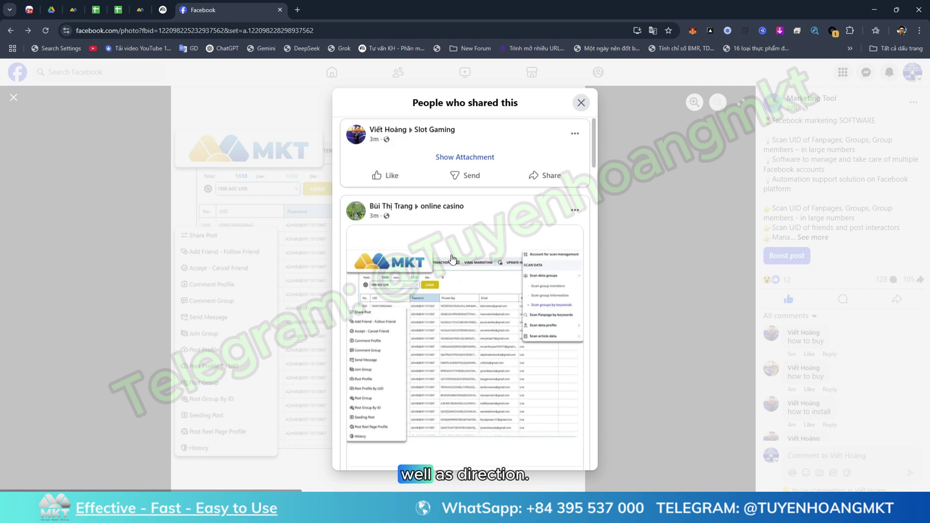
scroll(466, 256, "down", 3)
left_click(482, 310)
scroll(462, 247, "down", 5)
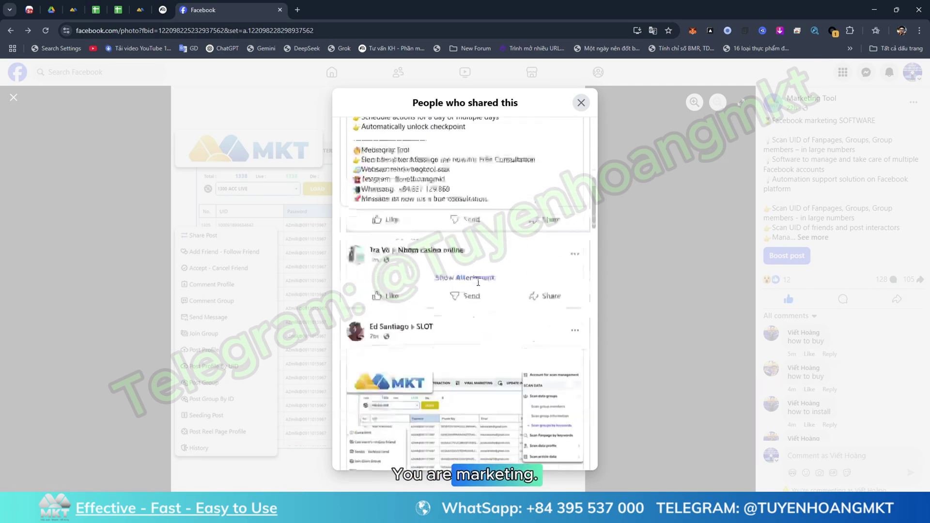
left_click(466, 200)
scroll(468, 208, "down", 4)
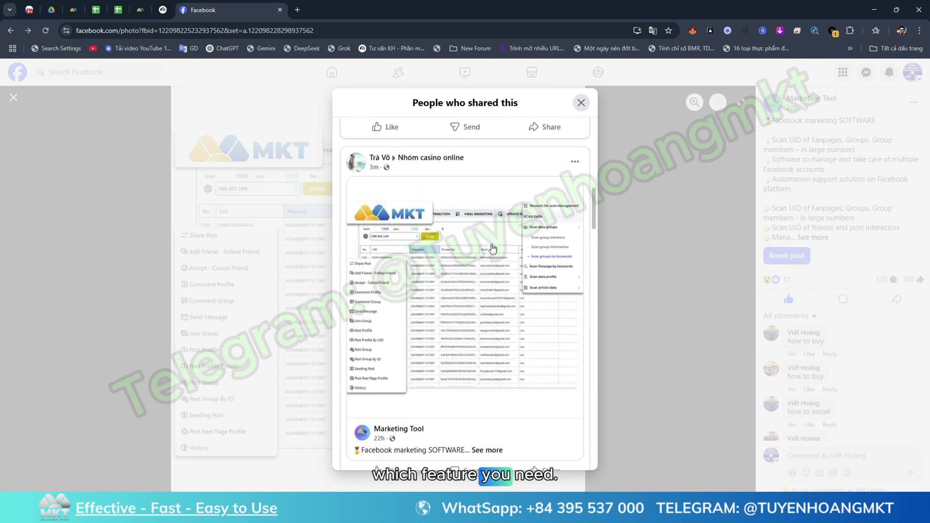
left_click(481, 226)
scroll(479, 230, "down", 7)
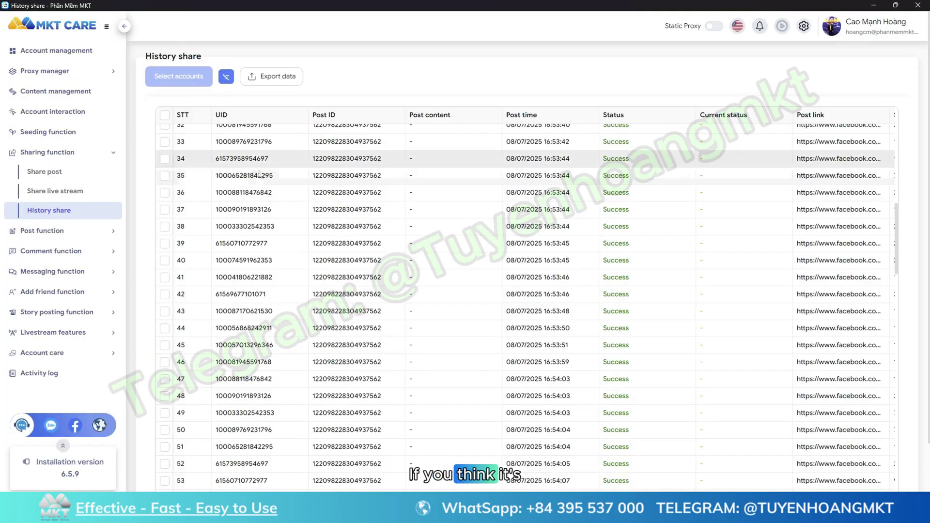
Expand the Sharing, Comment, Messaging, Story posting and Post function groups in the sidebar.
left_click(58, 152)
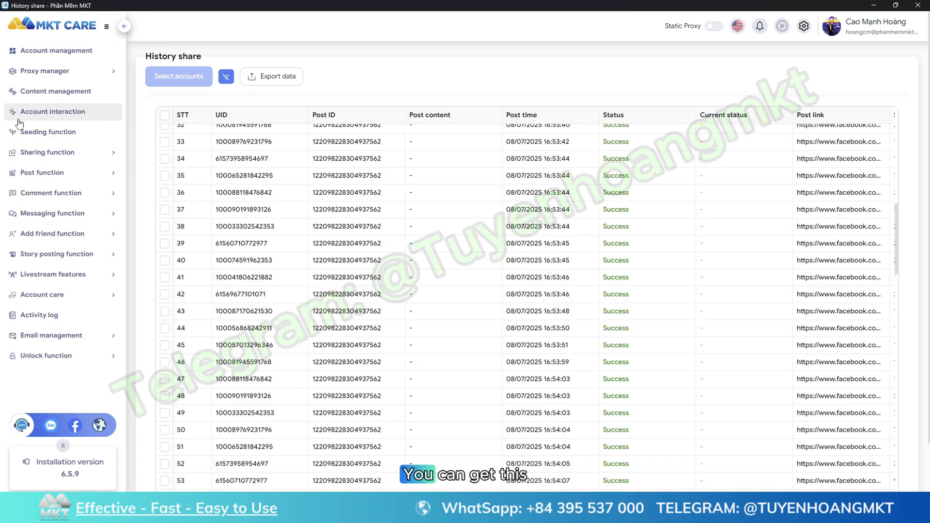
left_click(73, 154)
left_click(58, 152)
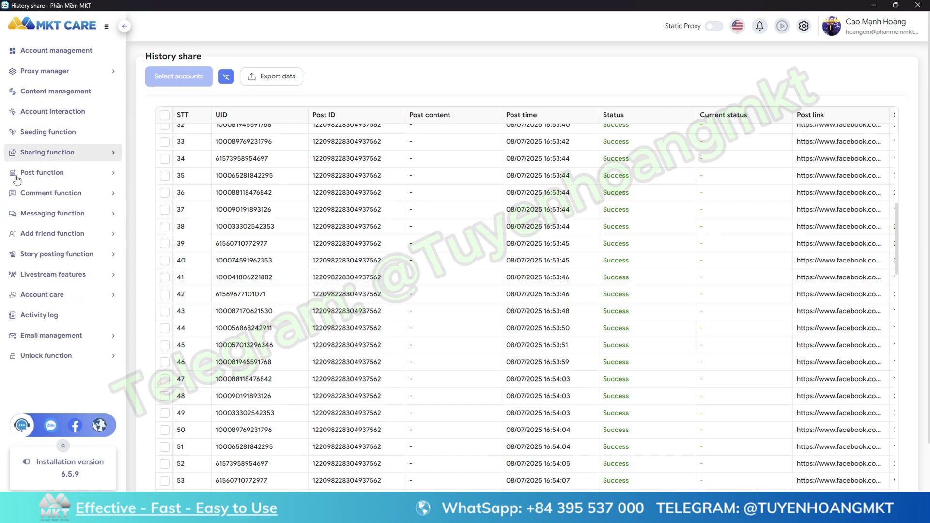
left_click(58, 193)
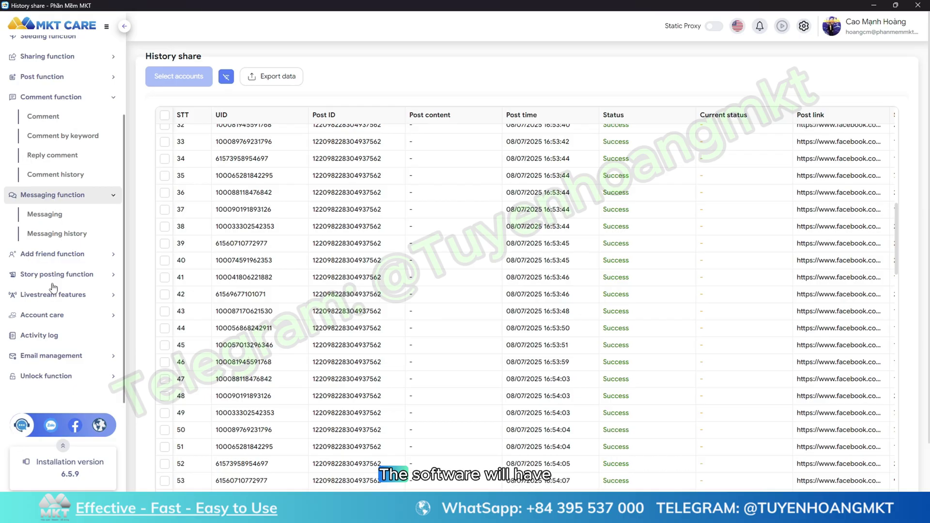
scroll(54, 261, "down", 2)
left_click(48, 234)
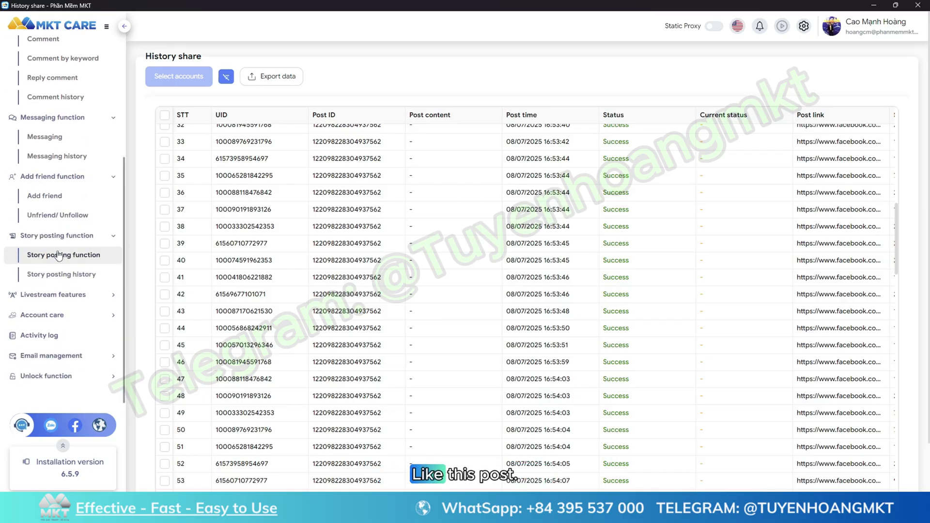
scroll(46, 230, "down", 2)
scroll(58, 252, "up", 4)
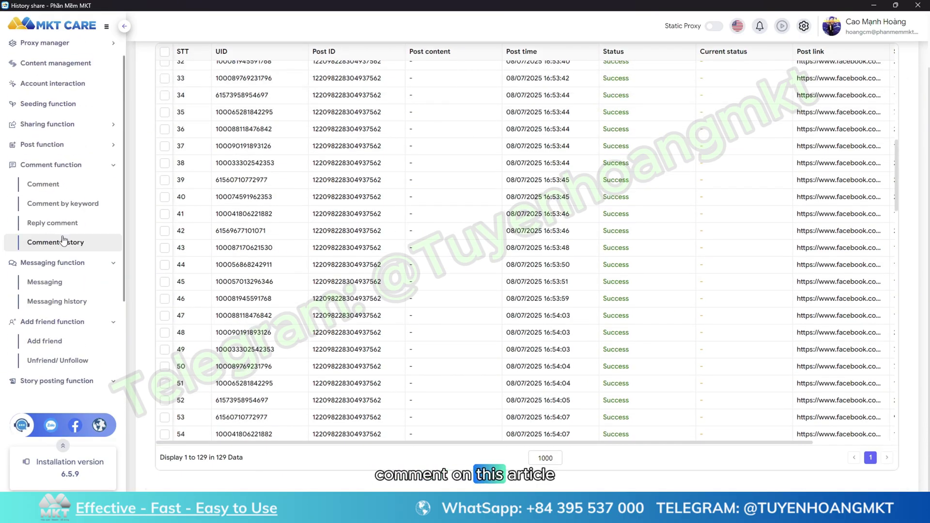
left_click(55, 175)
scroll(49, 228, "down", 2)
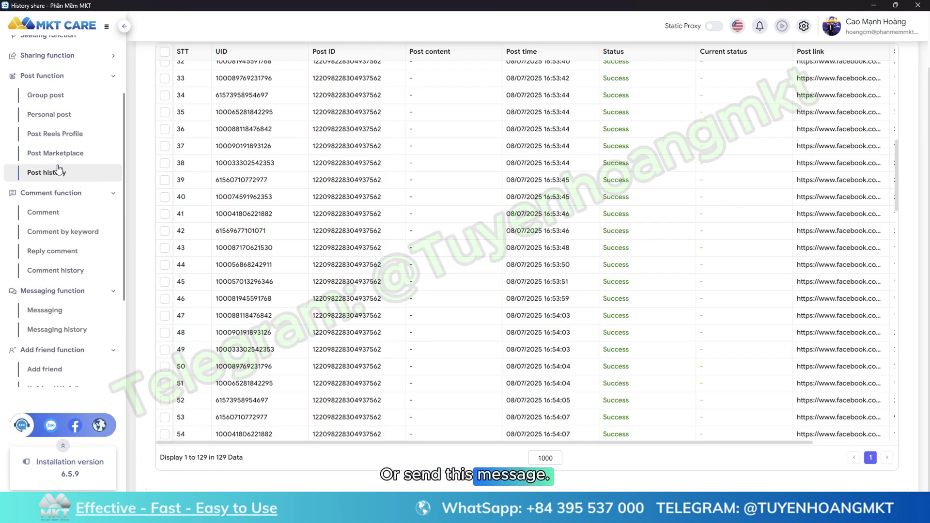
scroll(47, 233, "up", 5)
Go to Account interaction via Content management and start adding a new script.
left_click(49, 100)
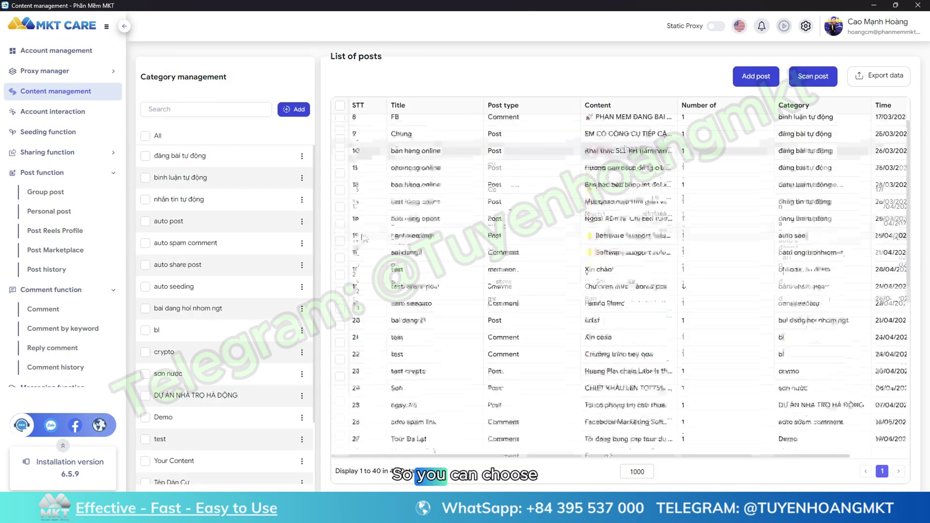
left_click(51, 112)
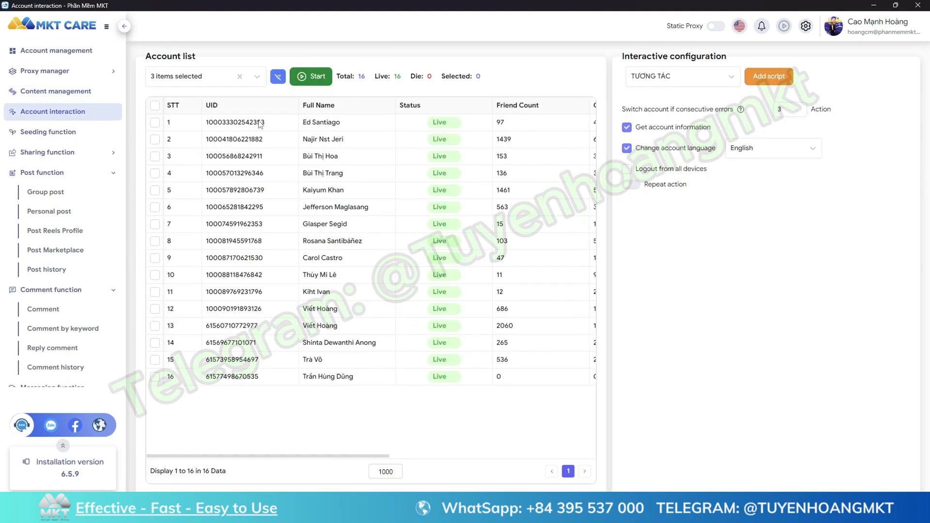
left_click(749, 78)
Browse the script's General, Friend, Group, by-UID and Group-by-UID tabs, then close it.
left_click(368, 243)
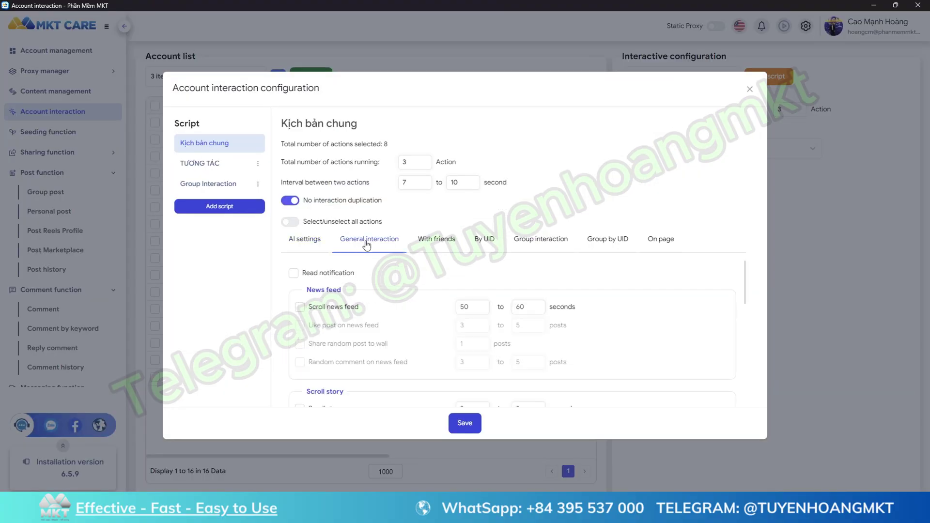
left_click(438, 243)
left_click(608, 240)
left_click(369, 240)
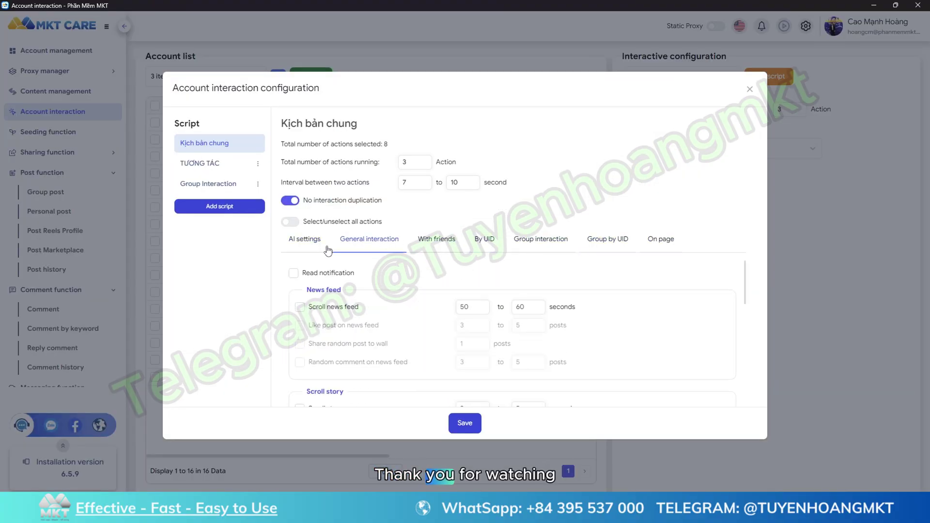
scroll(429, 290, "down", 5)
left_click(437, 239)
left_click(540, 239)
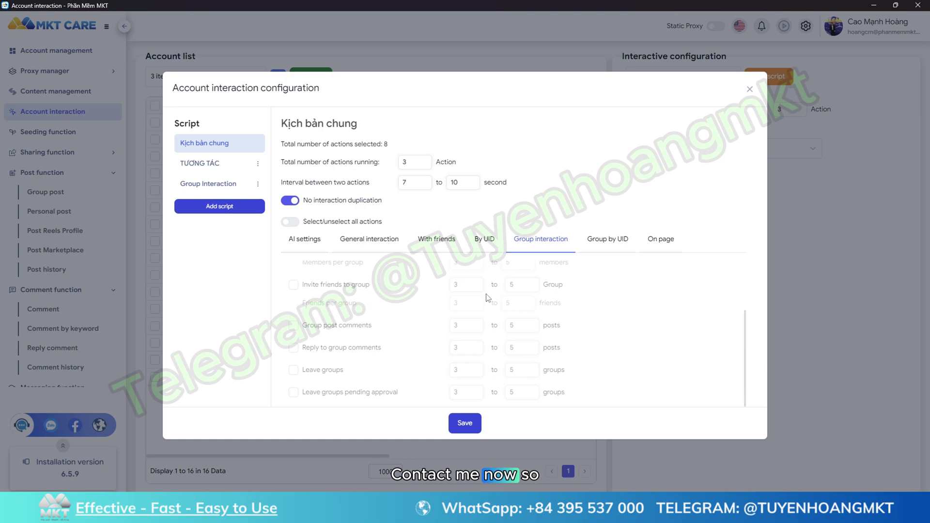
left_click(484, 239)
left_click(595, 247)
scroll(420, 317, "down", 5)
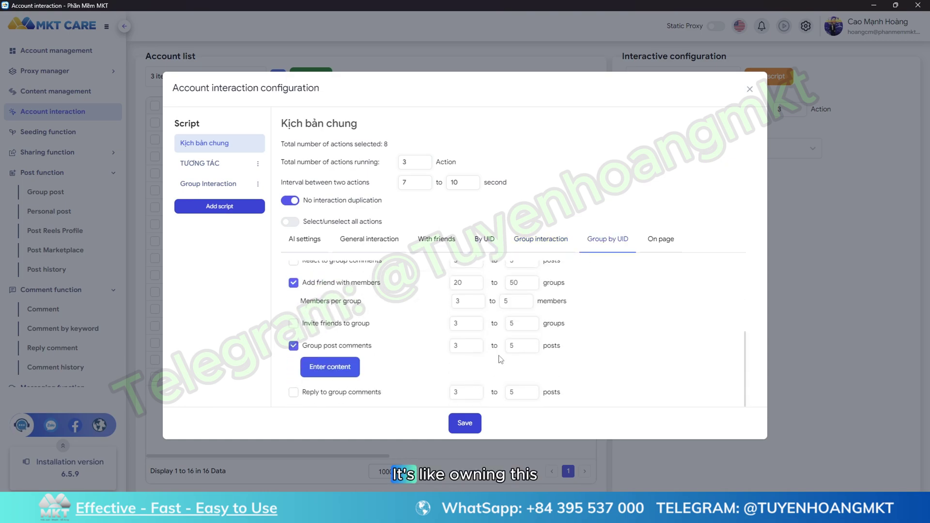
scroll(500, 359, "up", 5)
left_click(750, 89)
Open Seeding function, view its seeding types and the content picker, closing it unchanged.
left_click(84, 137)
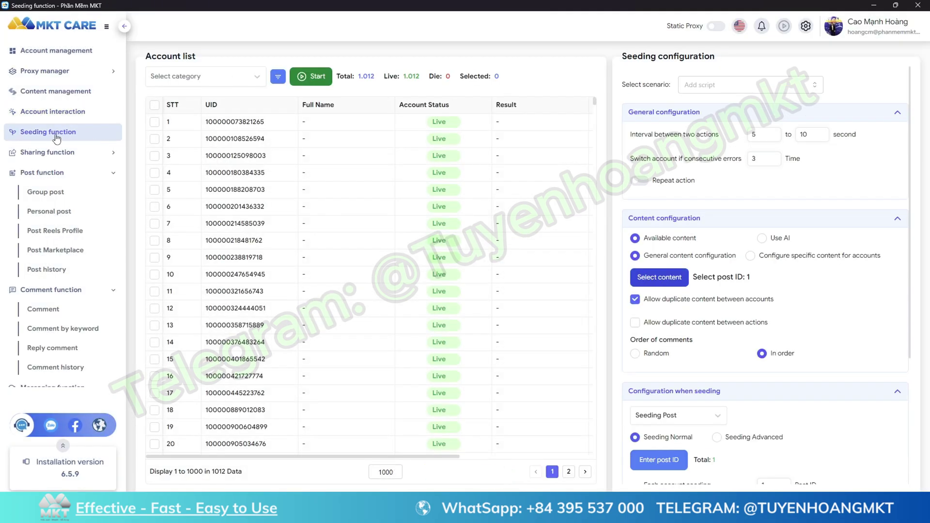
scroll(724, 261, "down", 4)
left_click(700, 234)
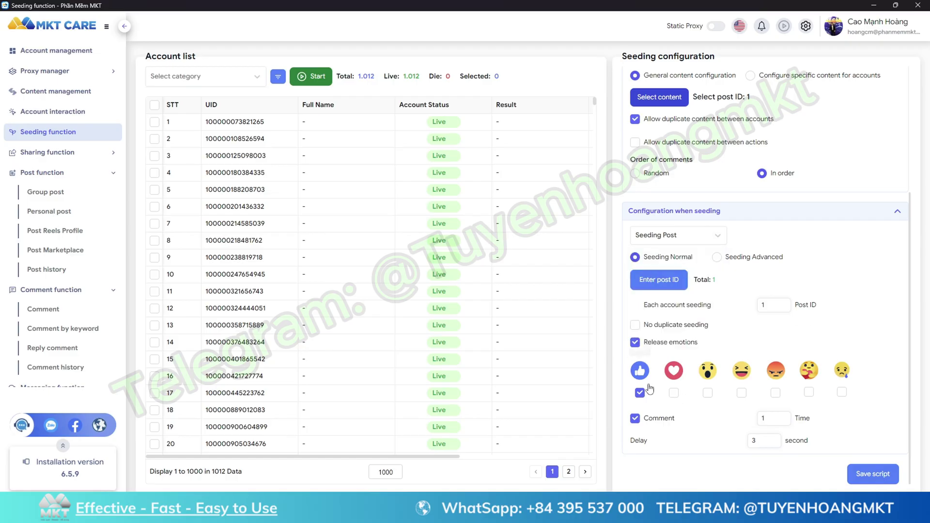
left_click(676, 97)
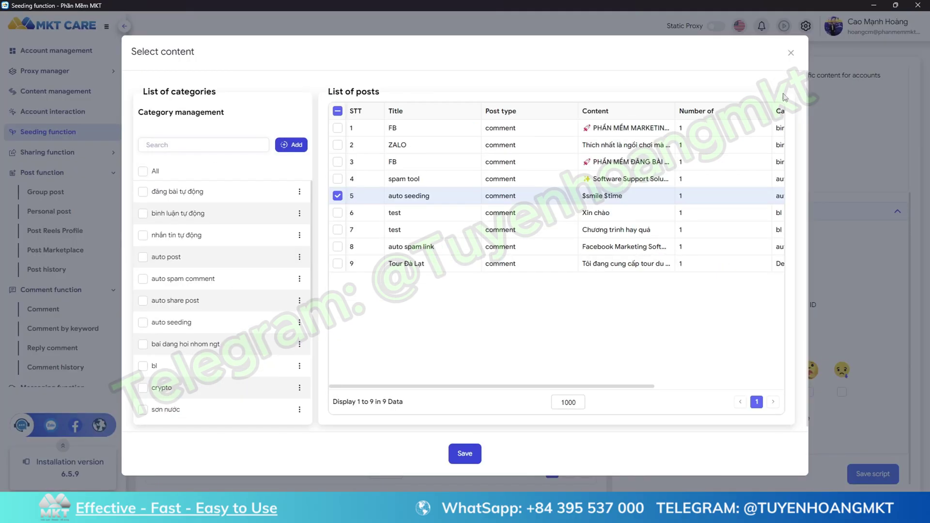
left_click(790, 52)
scroll(95, 162, "down", 3)
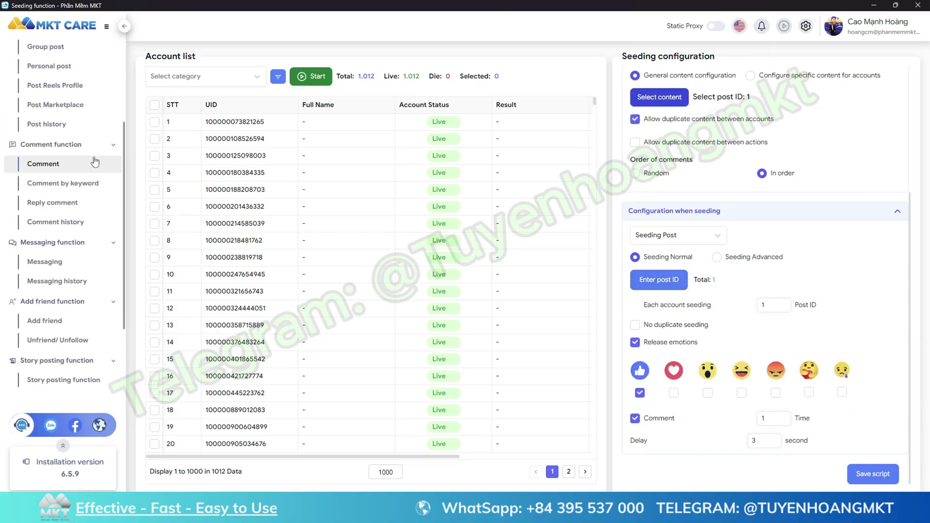
Look over the Post Marketplace and Story posting pages, then open Account management.
left_click(56, 110)
scroll(73, 242, "down", 3)
left_click(63, 255)
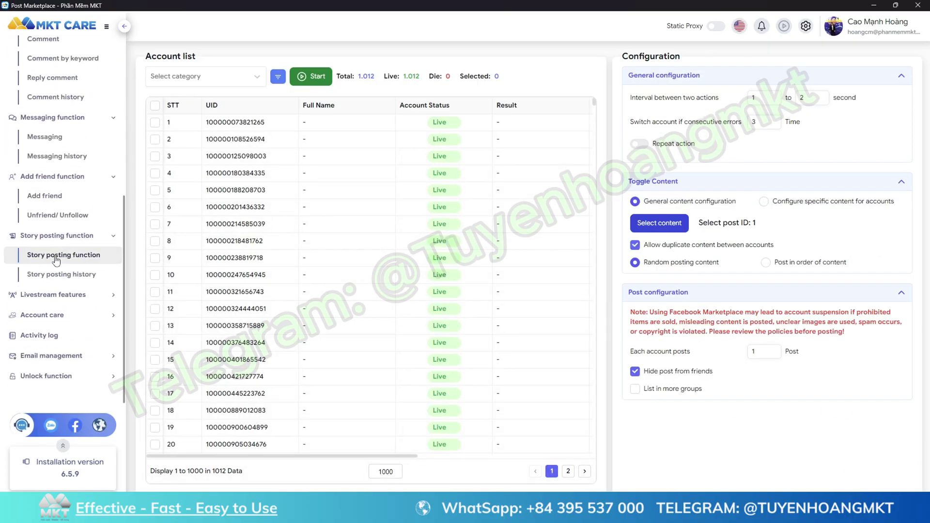
scroll(53, 59, "up", 5)
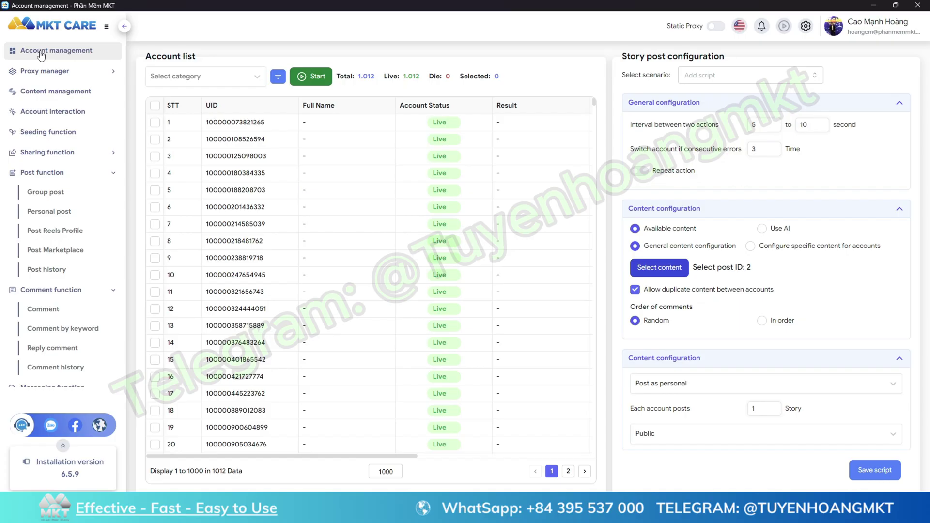
left_click(41, 52)
scroll(480, 242, "down", 20)
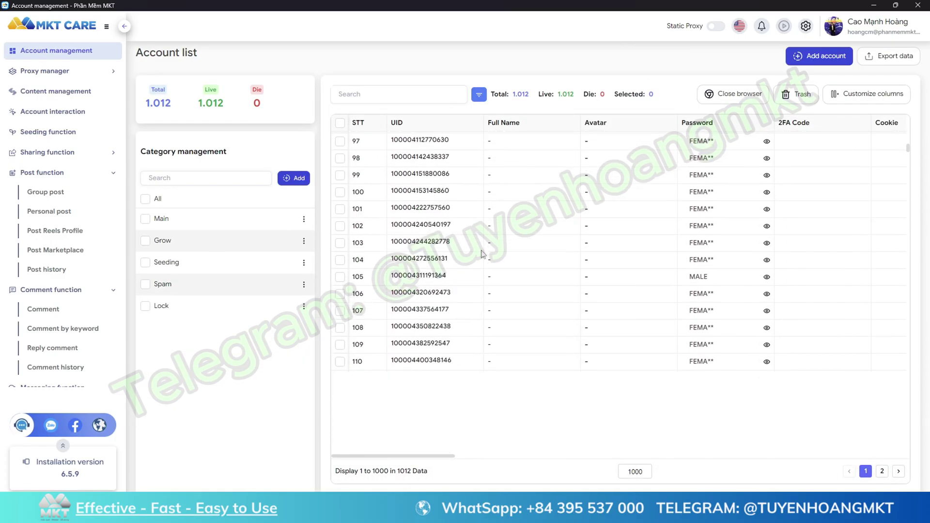
Open Static Proxy manager under Proxy manager and scroll through its 105 proxies.
scroll(482, 252, "down", 20)
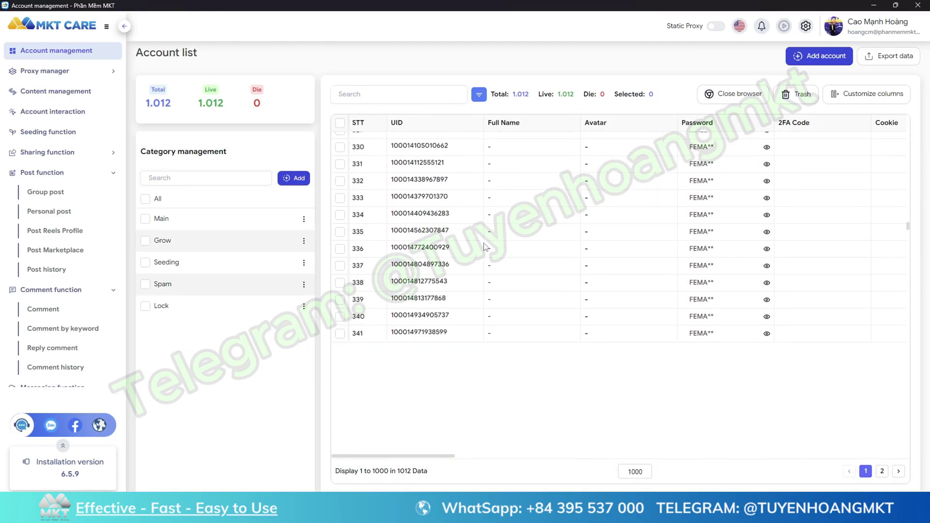
scroll(484, 247, "down", 20)
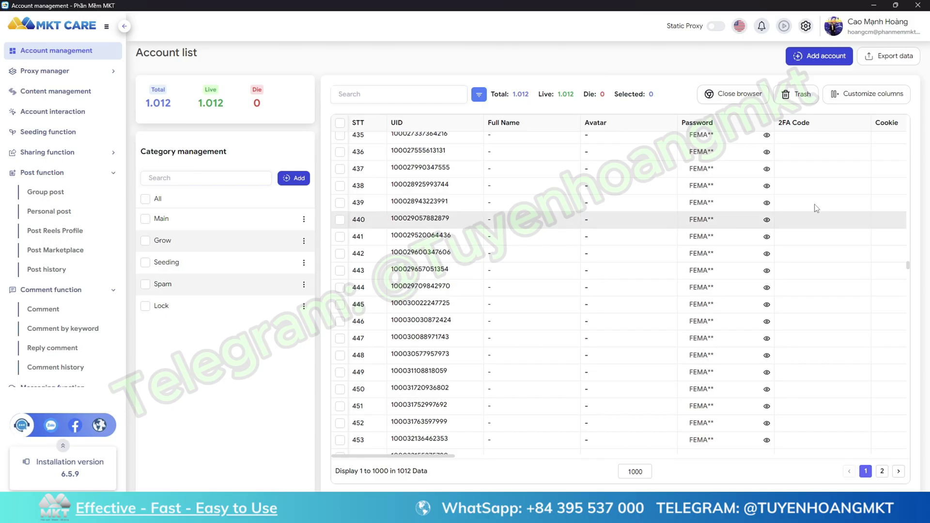
left_click(45, 71)
left_click(62, 91)
scroll(270, 239, "down", 5)
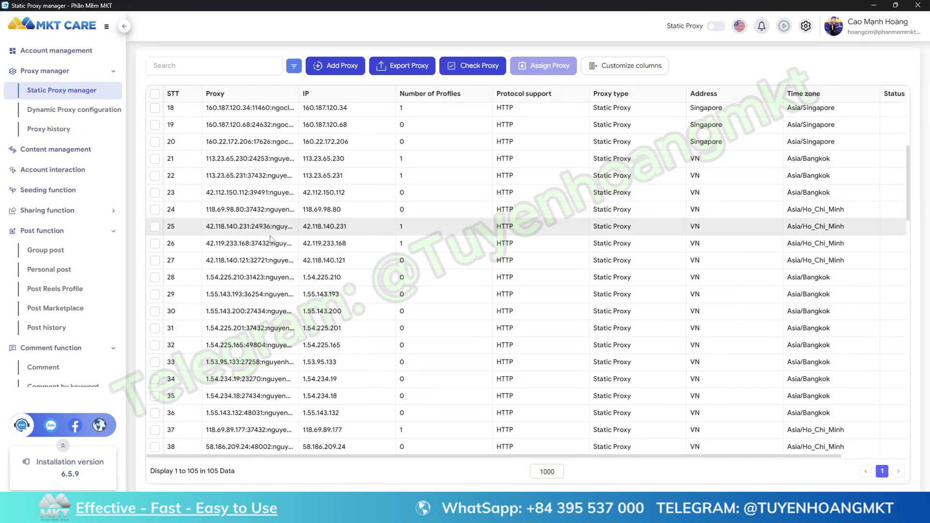
scroll(270, 238, "down", 20)
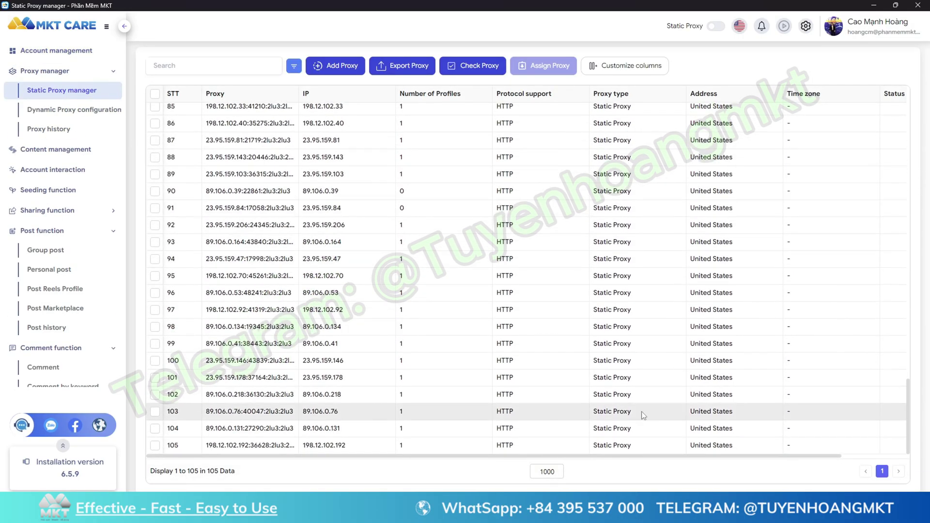
Bring up MKT Client and scroll through its product grid and footer, then back up.
left_click(610, 511)
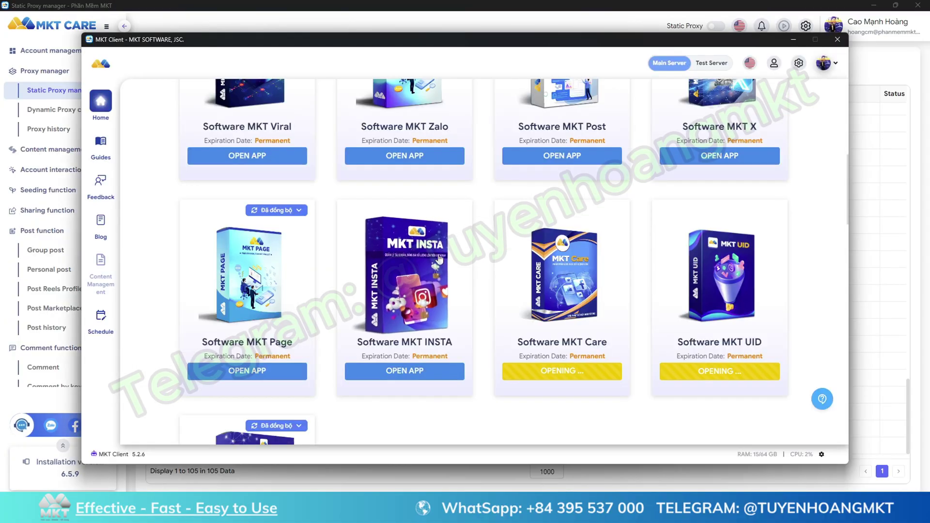
scroll(482, 301, "down", 3)
scroll(482, 301, "up", 5)
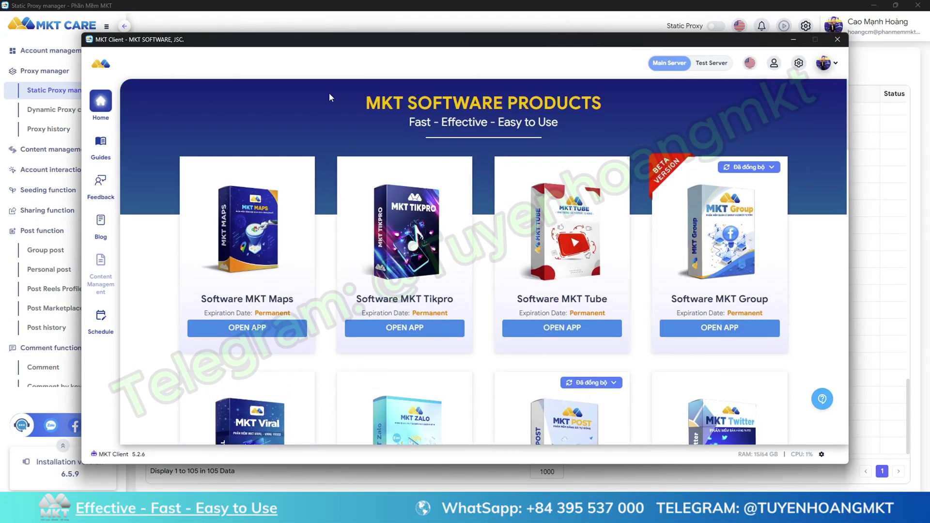
scroll(383, 108, "down", 1)
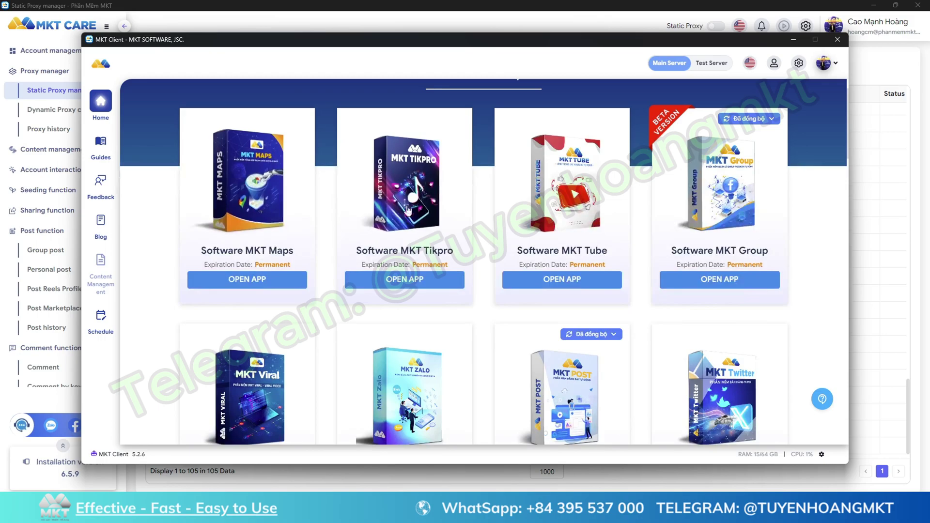
scroll(228, 193, "down", 4)
scroll(227, 192, "down", 4)
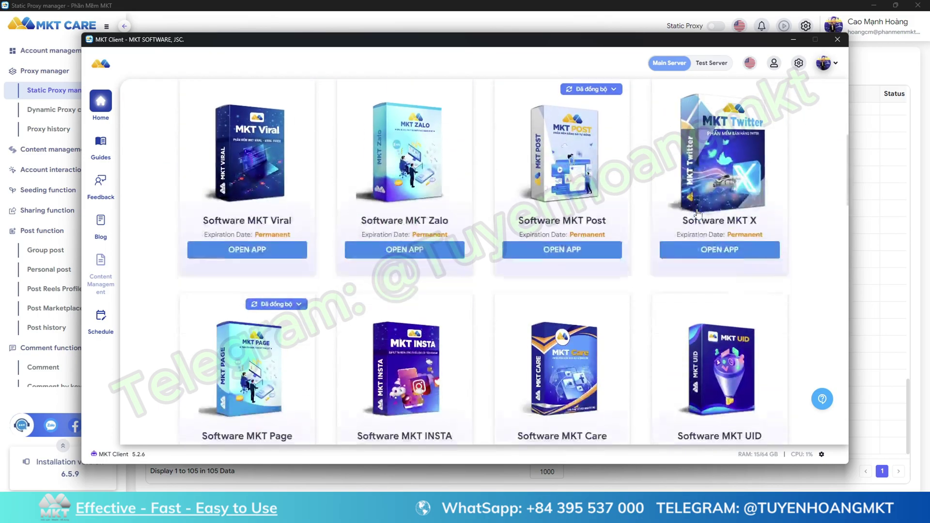
scroll(690, 226, "down", 15)
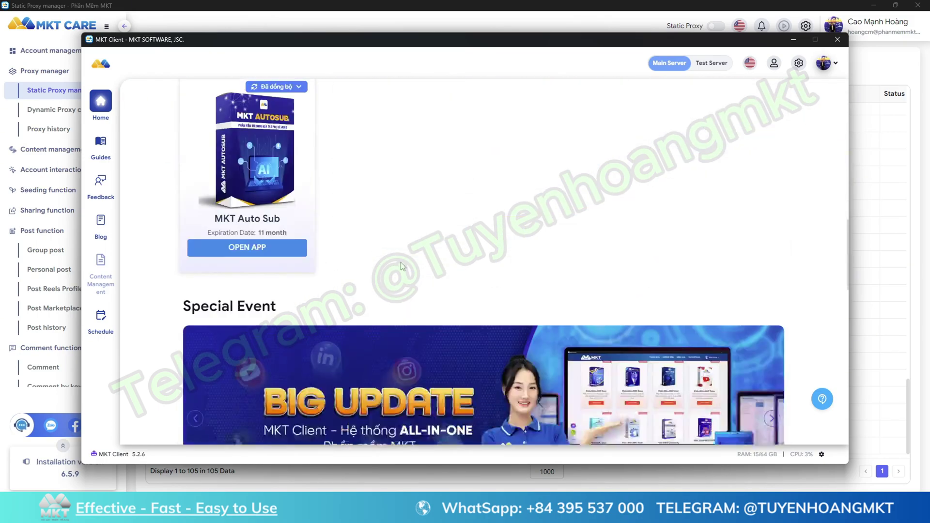
scroll(378, 248, "down", 1)
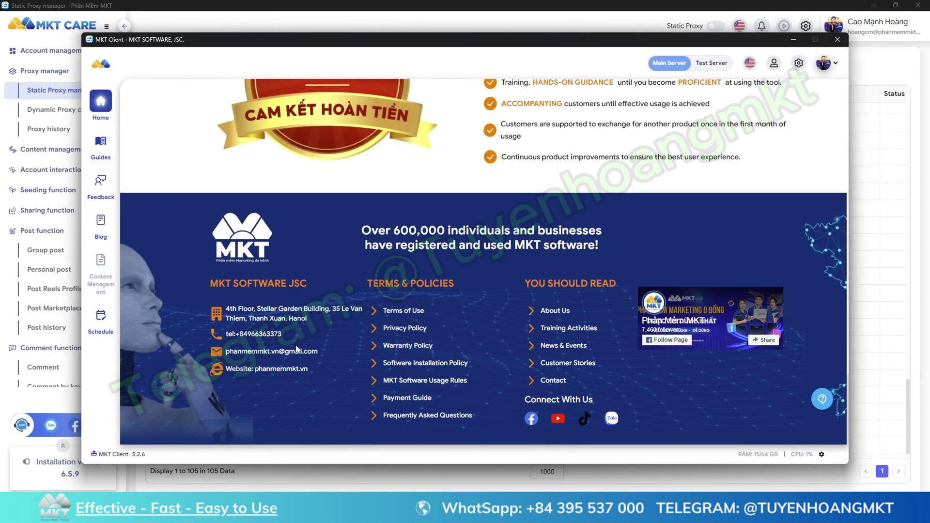
scroll(410, 305, "up", 20)
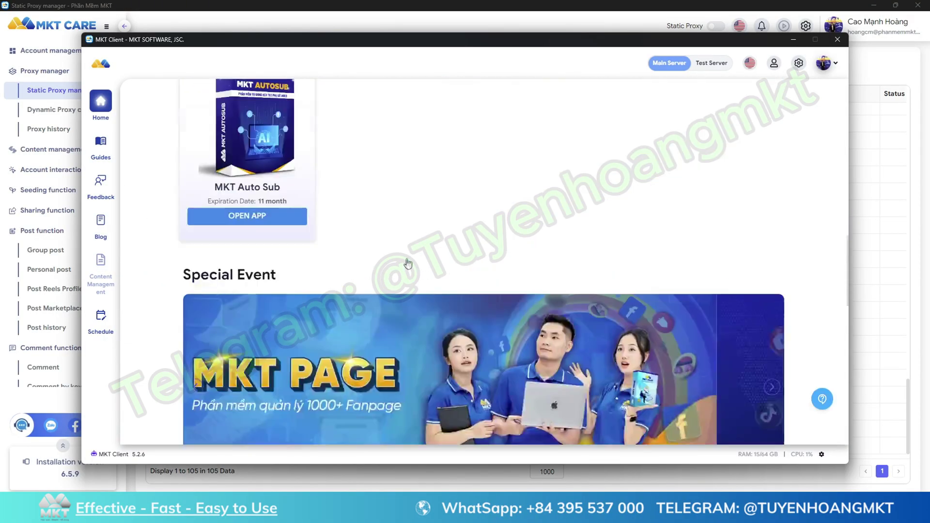